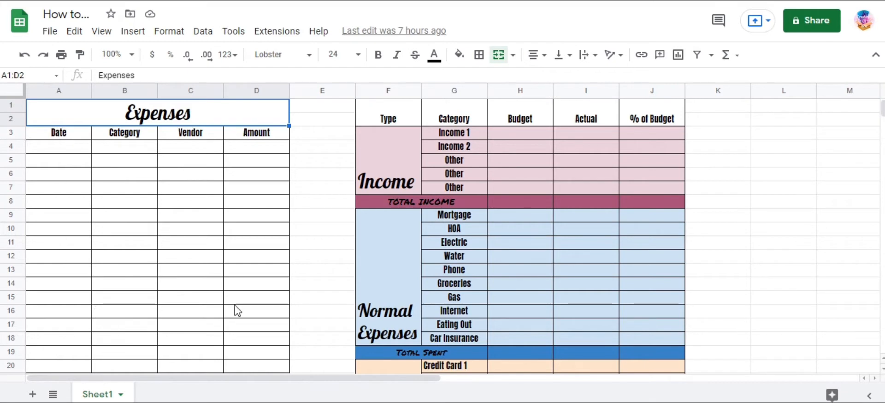
Step: Show the border options for the merged Expenses heading
{"action": "left_click", "coordinate": [478, 56]}
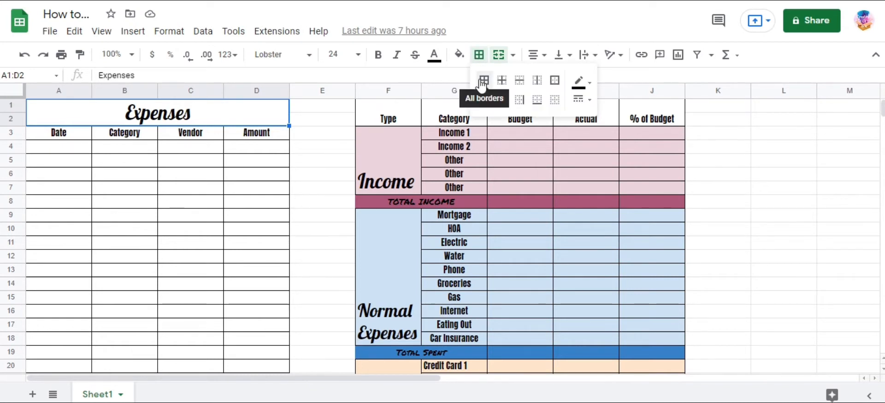
{"action": "left_click", "coordinate": [482, 82]}
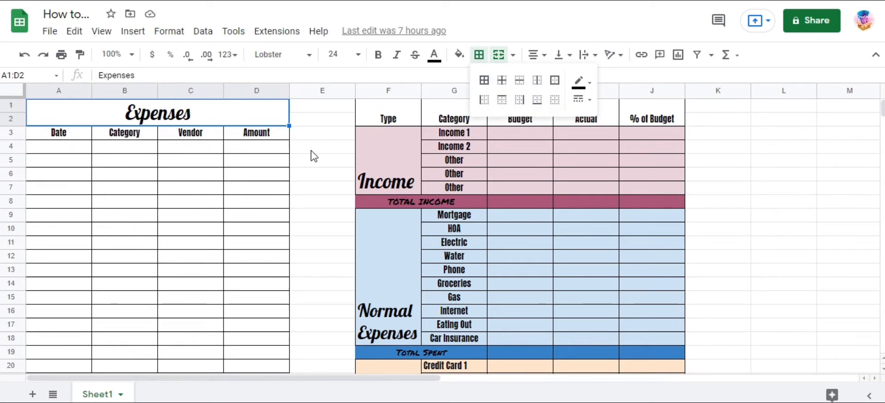
{"action": "left_click", "coordinate": [244, 174]}
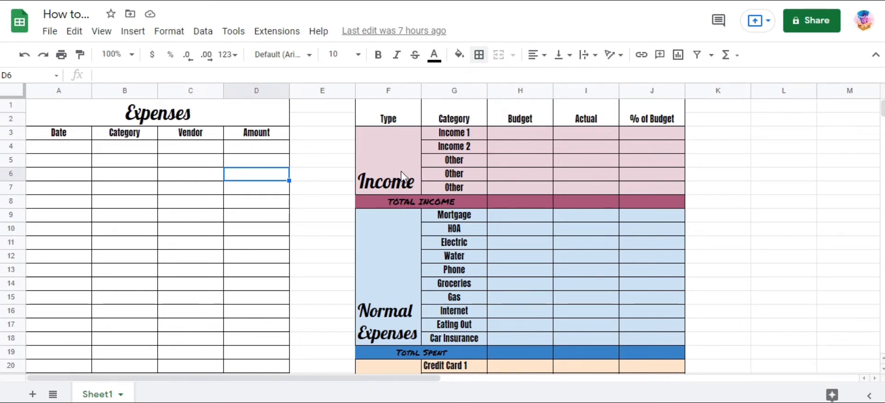
Step: Count off ten rows in column F below the Total Debt row, from F31 to F40
{"action": "scroll", "coordinate": [398, 175], "scroll_direction": "down", "scroll_amount": 6}
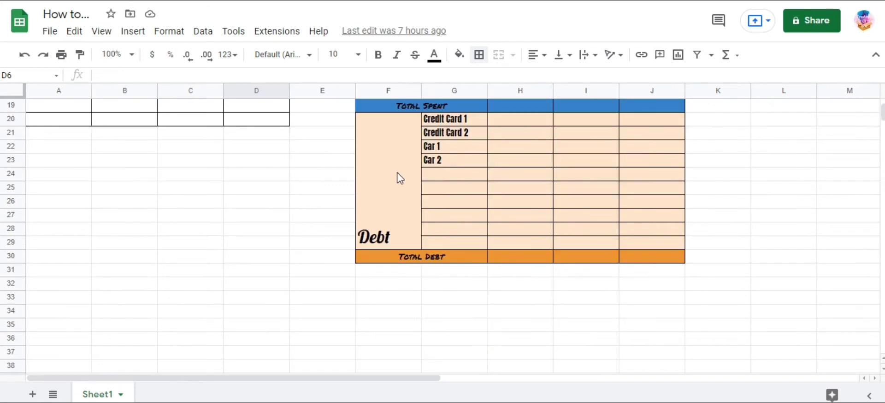
{"action": "scroll", "coordinate": [400, 212], "scroll_direction": "up", "scroll_amount": 1}
{"action": "scroll", "coordinate": [399, 253], "scroll_direction": "down", "scroll_amount": 1}
{"action": "scroll", "coordinate": [371, 280], "scroll_direction": "down", "scroll_amount": 1}
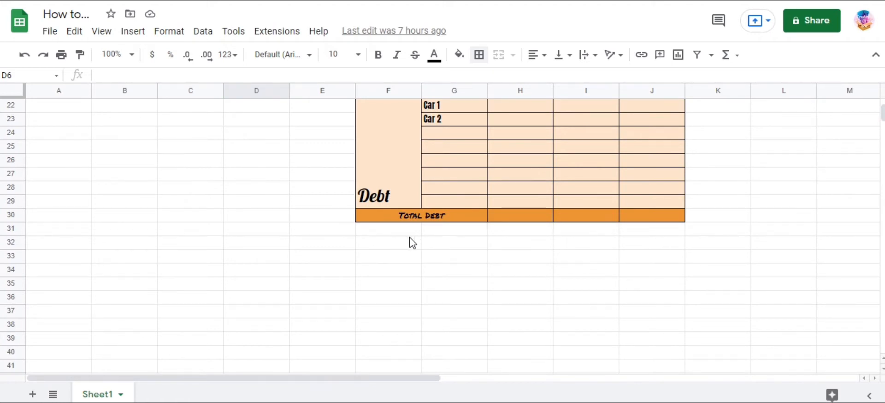
{"action": "scroll", "coordinate": [428, 229], "scroll_direction": "up", "scroll_amount": 1}
{"action": "scroll", "coordinate": [425, 228], "scroll_direction": "down", "scroll_amount": 1}
{"action": "left_click", "coordinate": [406, 230]}
{"action": "left_click", "coordinate": [408, 242]}
{"action": "left_click", "coordinate": [407, 256]}
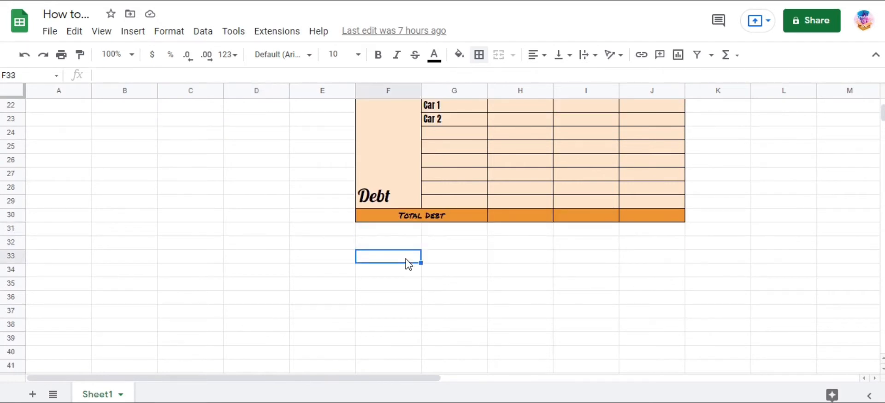
{"action": "left_click", "coordinate": [406, 272]}
{"action": "left_click", "coordinate": [407, 285]}
{"action": "left_click", "coordinate": [407, 299]}
{"action": "left_click", "coordinate": [407, 312]}
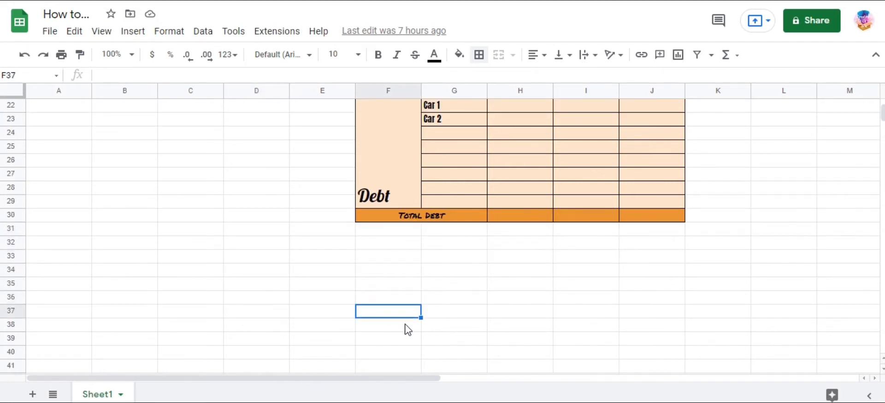
{"action": "left_click", "coordinate": [407, 326]}
{"action": "left_click", "coordinate": [406, 339]}
{"action": "left_click_drag", "start_coordinate": [406, 345], "coordinate": [406, 348]}
Step: Merge cells F31:F40 below the Total Debt row and enter "Savings" in the merged cell
{"action": "left_click_drag", "start_coordinate": [371, 228], "coordinate": [386, 360]}
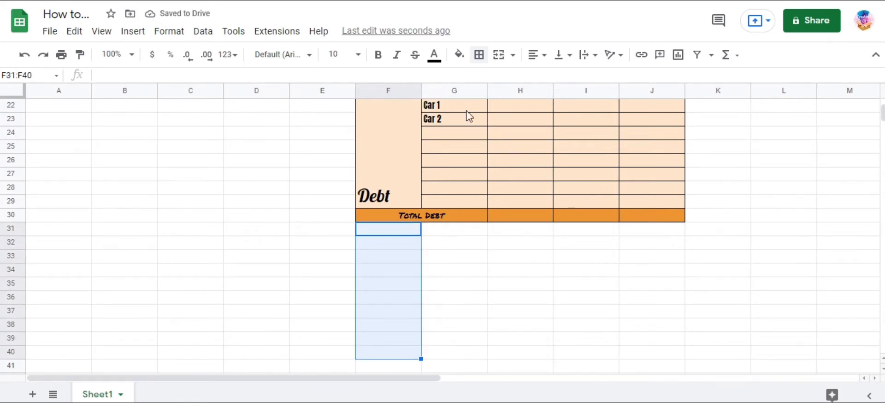
{"action": "left_click", "coordinate": [498, 55]}
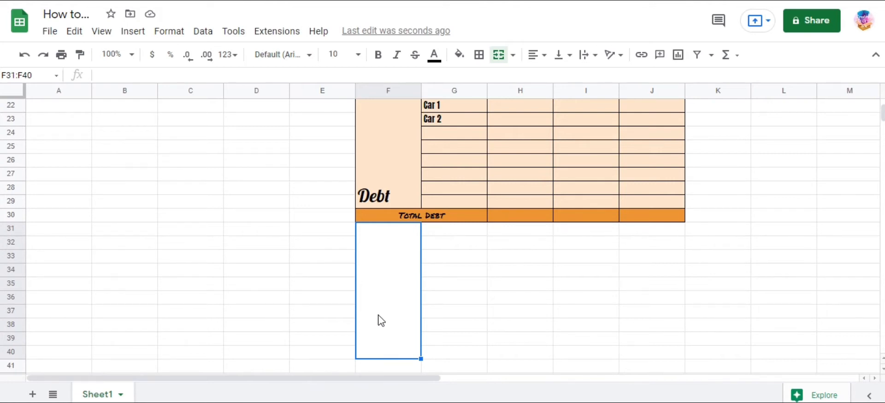
{"action": "type", "text": "Savings"}
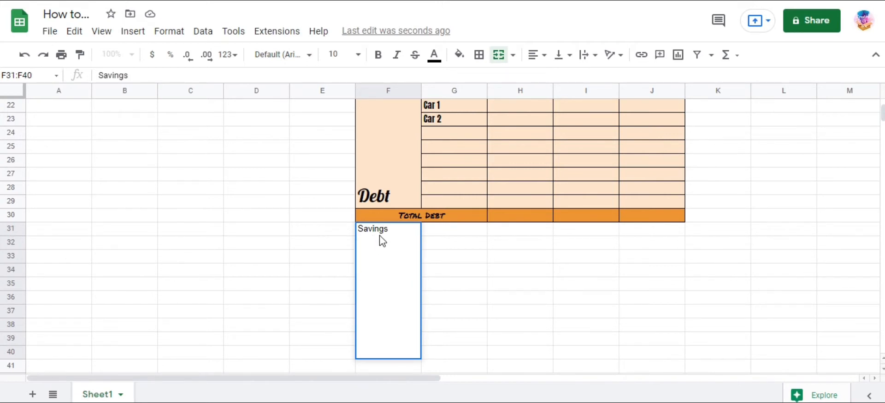
Step: Match the Savings label to the Debt label's formatting by setting it in Lobster at size 22
{"action": "left_click", "coordinate": [384, 199]}
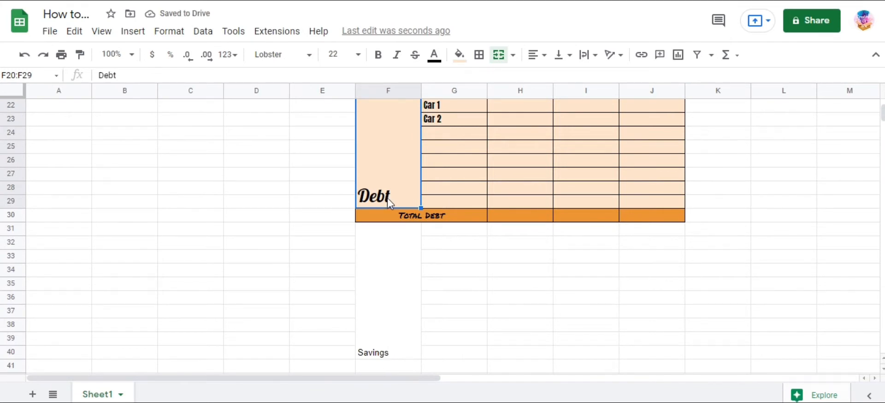
{"action": "double_click", "coordinate": [385, 201]}
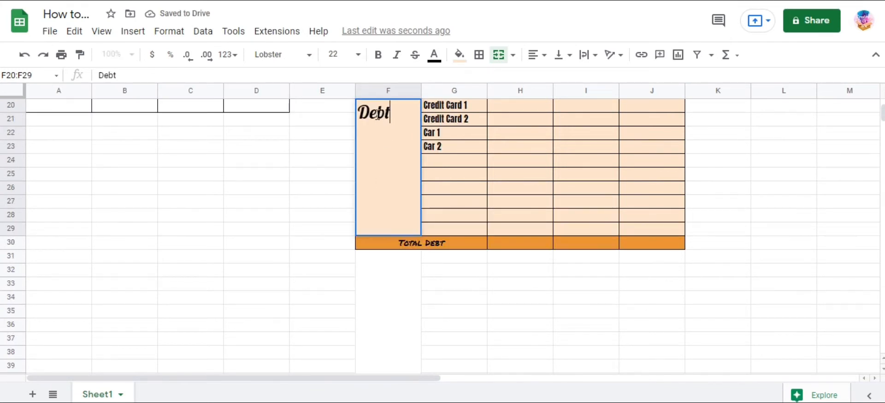
{"action": "left_click", "coordinate": [396, 342]}
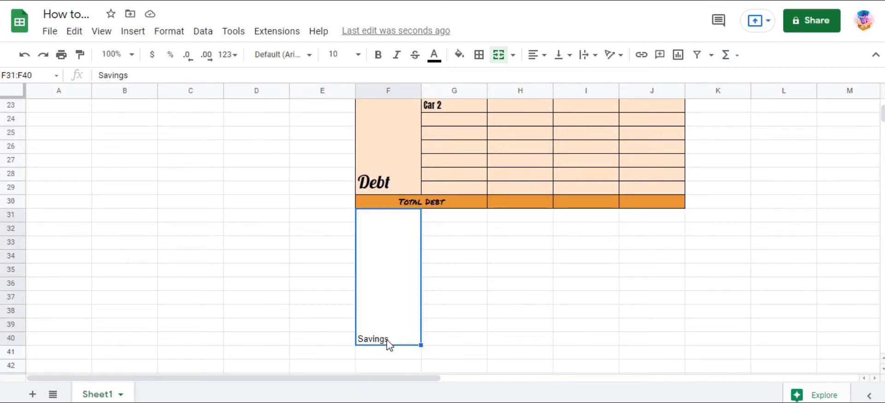
{"action": "double_click", "coordinate": [387, 344]}
{"action": "double_click", "coordinate": [372, 215]}
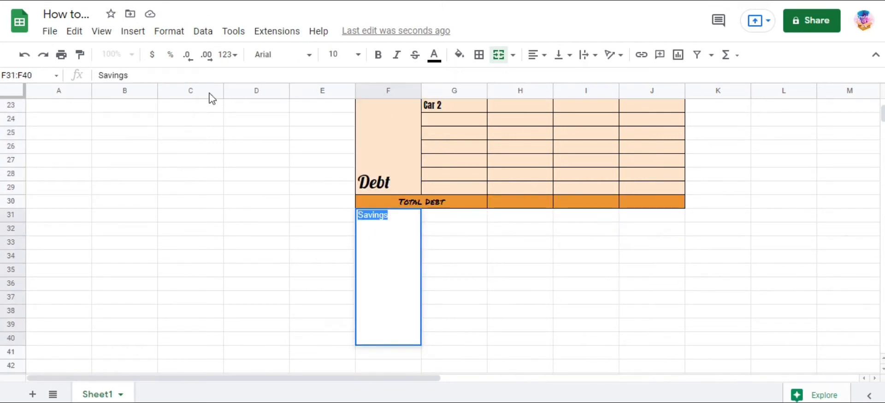
{"action": "left_click", "coordinate": [286, 56]}
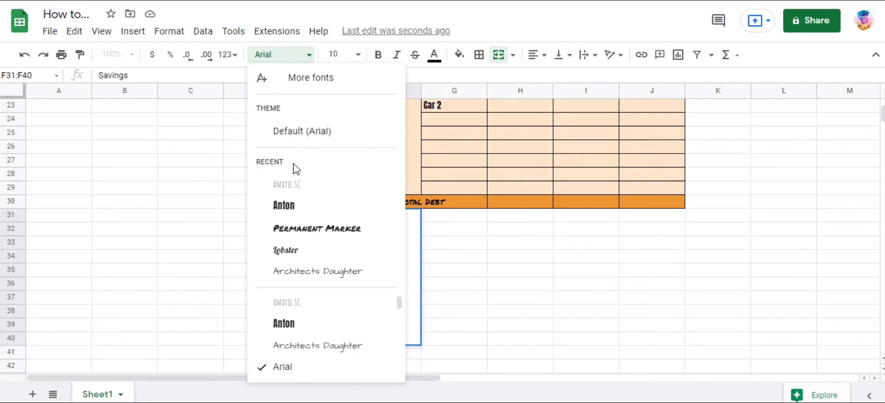
{"action": "left_click", "coordinate": [303, 272]}
{"action": "left_click", "coordinate": [357, 54]}
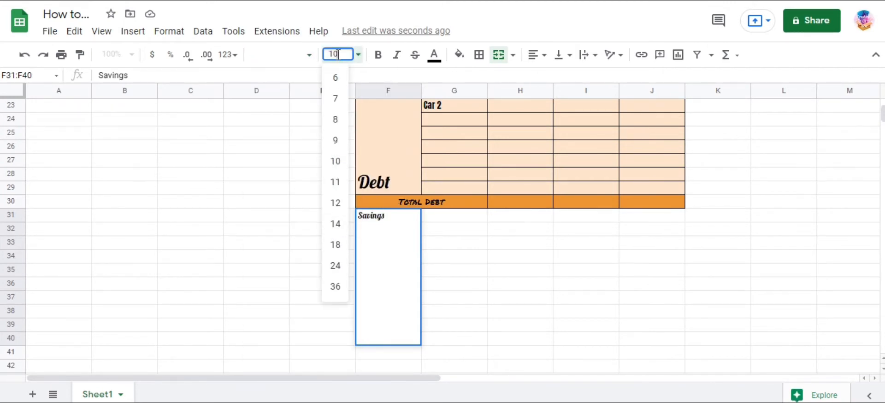
{"action": "key", "text": "Return"}
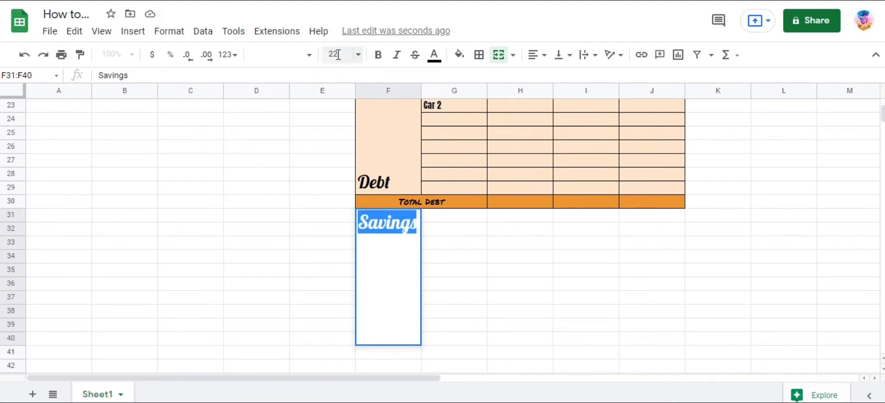
{"action": "left_click", "coordinate": [457, 313]}
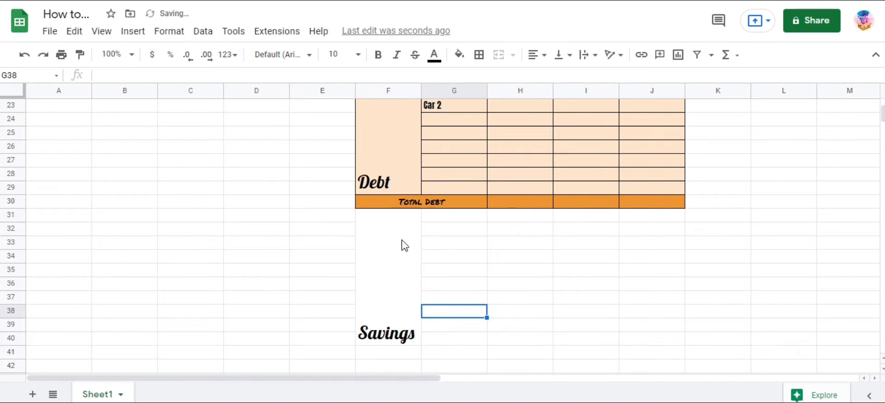
Step: Apply all borders to the cells G31:J40 beside the Savings label
{"action": "left_click_drag", "start_coordinate": [433, 219], "coordinate": [657, 340]}
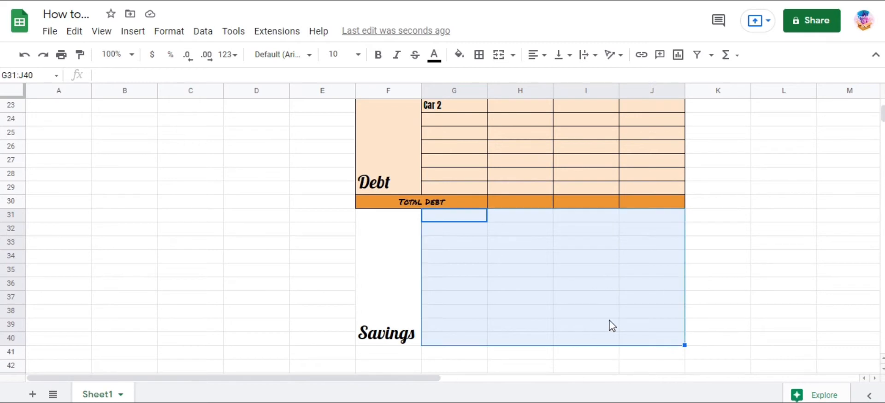
{"action": "left_click", "coordinate": [479, 54]}
{"action": "left_click", "coordinate": [483, 86]}
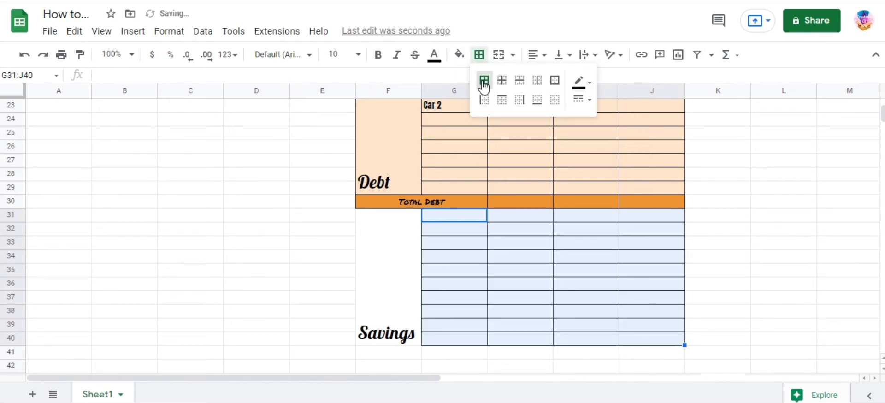
{"action": "left_click", "coordinate": [502, 316]}
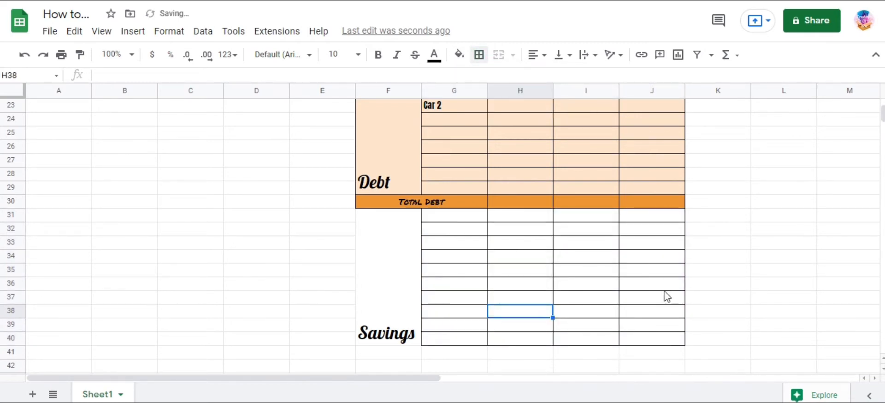
Step: Add borders around the merged Savings cell F31:F40
{"action": "left_click", "coordinate": [362, 228]}
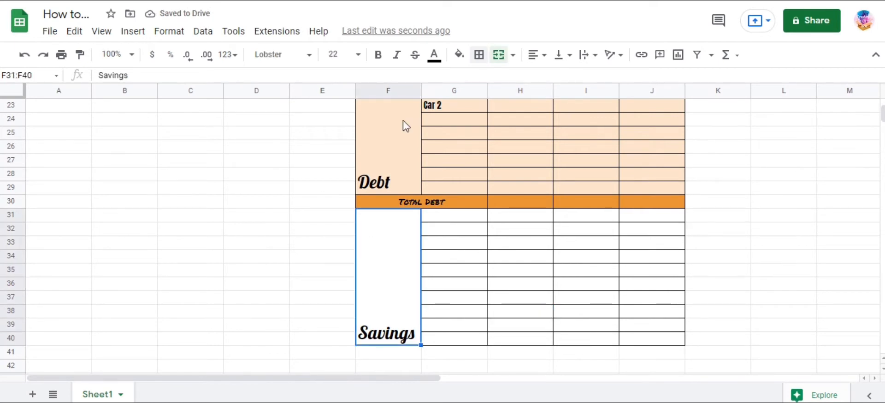
{"action": "left_click", "coordinate": [479, 55]}
{"action": "left_click", "coordinate": [485, 86]}
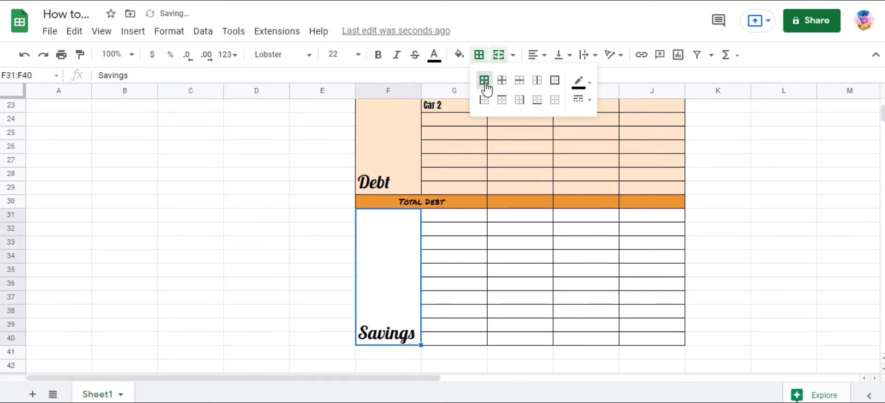
{"action": "left_click", "coordinate": [491, 287]}
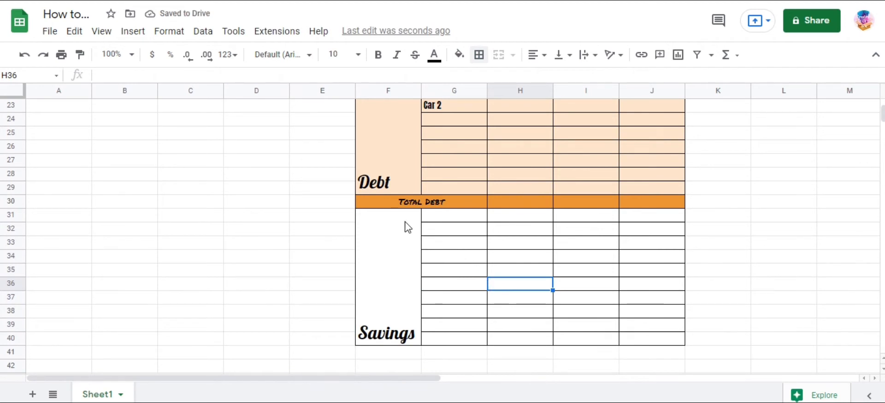
Step: Fill the whole Savings section, F31:J40, with light green
{"action": "left_click_drag", "start_coordinate": [405, 226], "coordinate": [659, 312]}
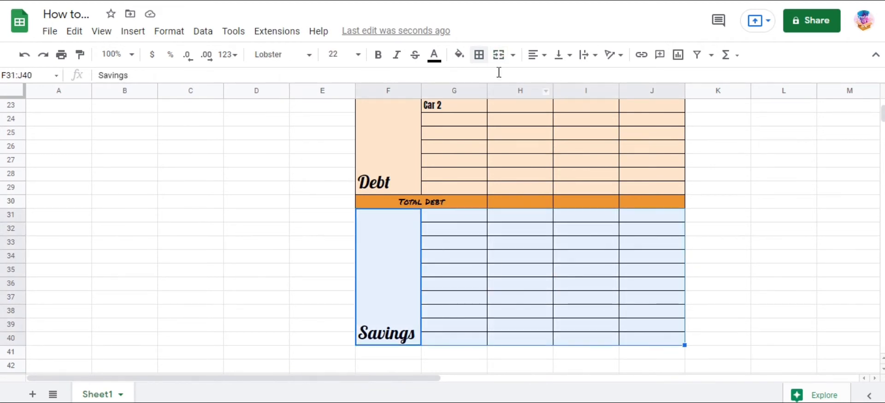
{"action": "left_click", "coordinate": [459, 55]}
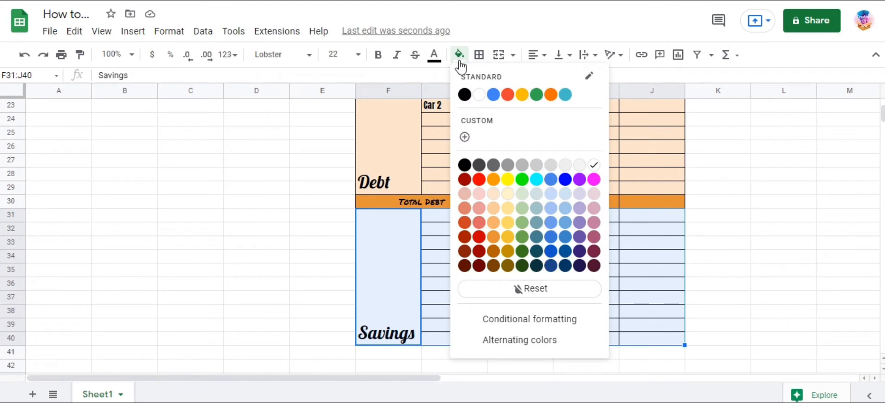
{"action": "left_click", "coordinate": [521, 194]}
{"action": "left_click", "coordinate": [529, 259]}
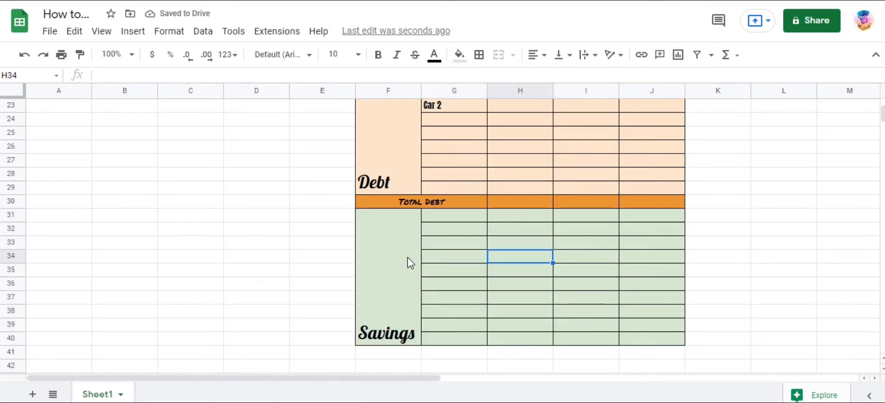
Step: Enter the savings categories Emergency, Future House, Baby and Birthdays in cells G31 to G34
{"action": "left_click", "coordinate": [451, 219]}
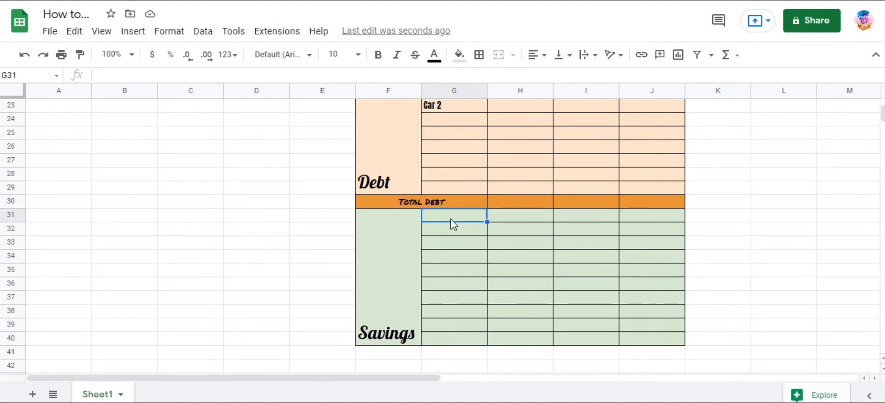
{"action": "type", "text": "Emergency"}
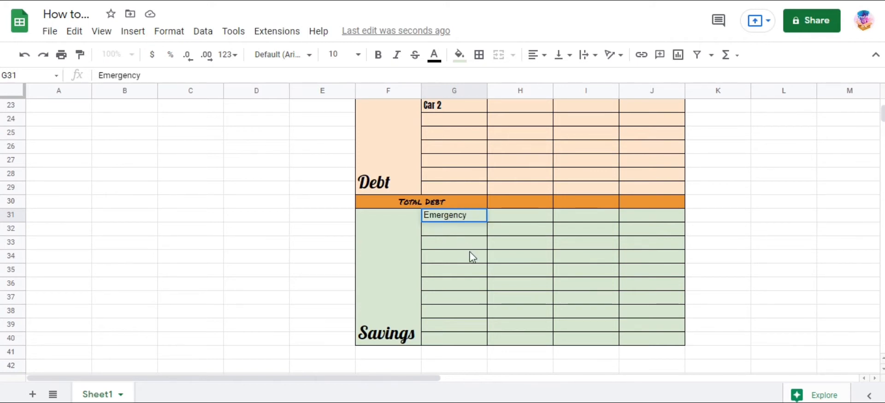
{"action": "left_click", "coordinate": [454, 232]}
{"action": "type", "text": "F"}
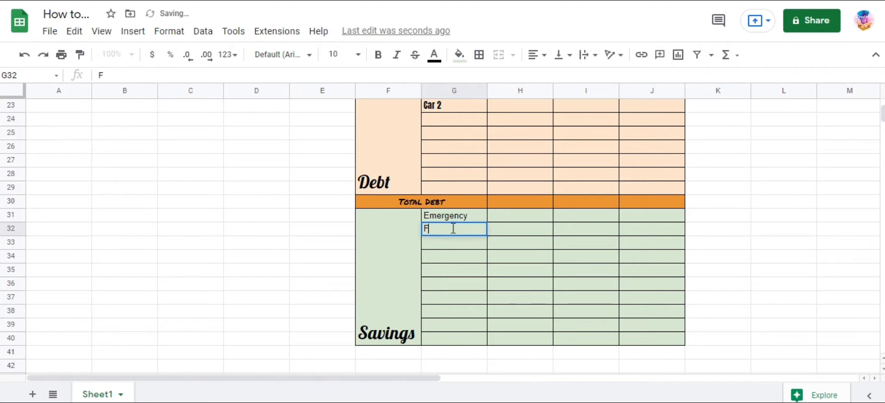
{"action": "type", "text": "uture House"}
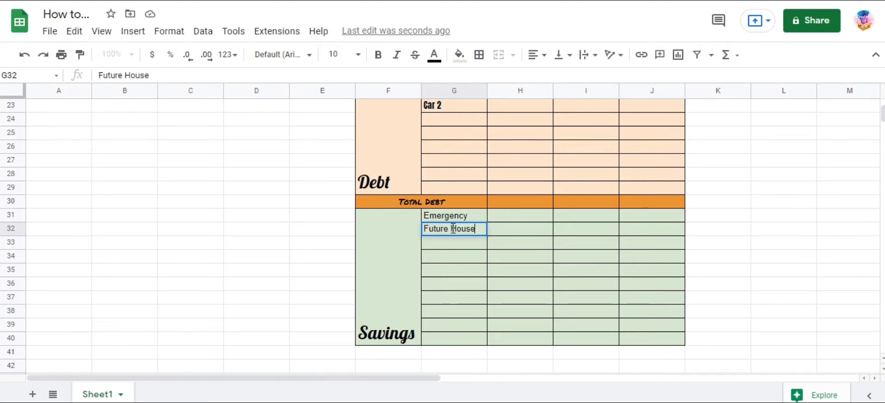
{"action": "left_click", "coordinate": [454, 244]}
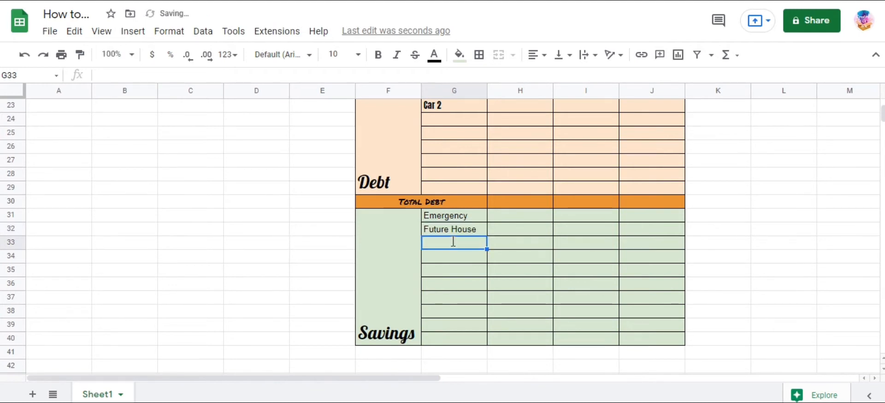
{"action": "type", "text": "Bbab"}
{"action": "key", "text": "BackSpace"}
{"action": "type", "text": "aby"}
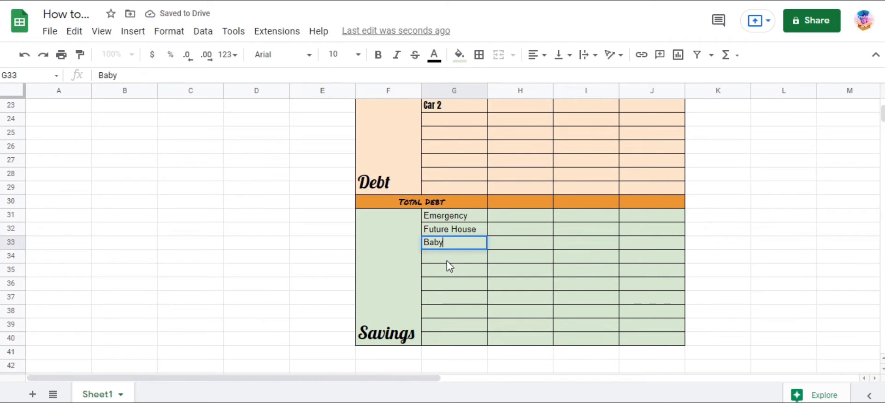
{"action": "left_click", "coordinate": [446, 259]}
{"action": "type", "text": "Bir"}
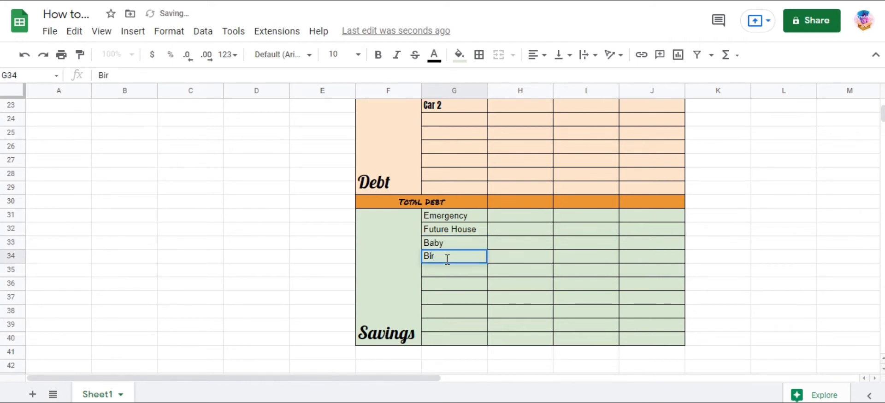
{"action": "type", "text": "thdays"}
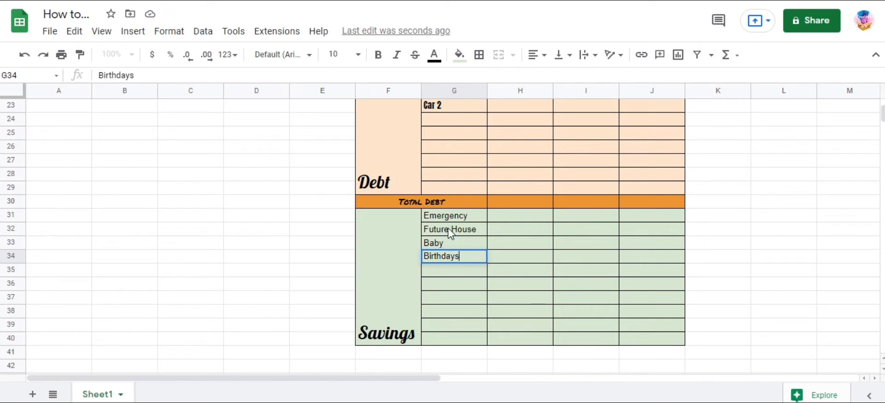
Step: Set the font of the savings categories in G31:G34 to Anton, matching the Debt categories
{"action": "left_click", "coordinate": [440, 109]}
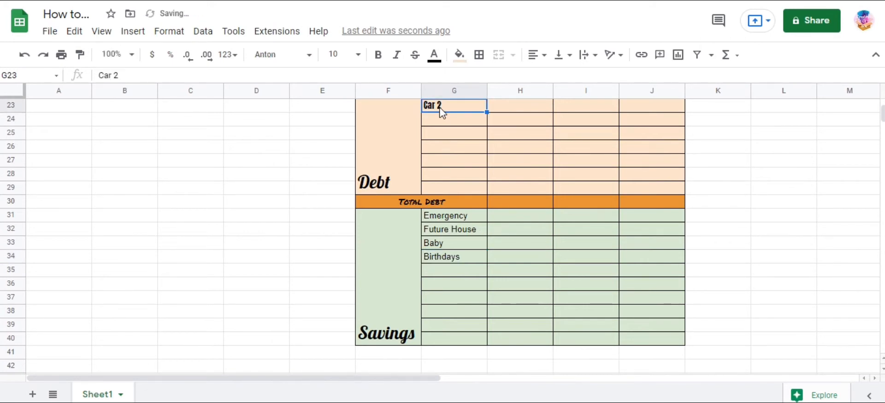
{"action": "left_click", "coordinate": [435, 220]}
{"action": "left_click_drag", "start_coordinate": [435, 224], "coordinate": [460, 262]}
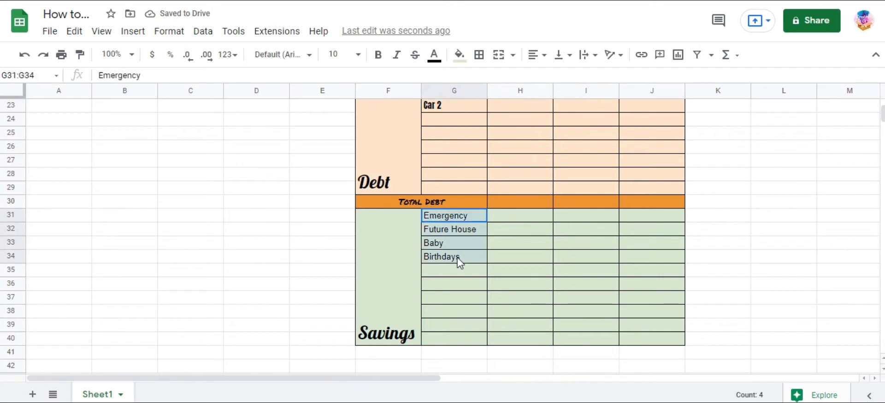
{"action": "left_click", "coordinate": [305, 58]}
{"action": "left_click", "coordinate": [306, 229]}
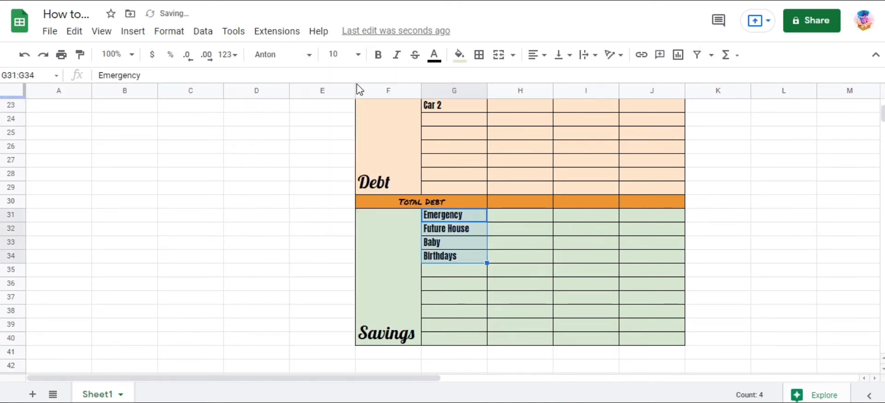
{"action": "left_click", "coordinate": [503, 352]}
{"action": "left_click", "coordinate": [463, 298]}
{"action": "left_click", "coordinate": [476, 233]}
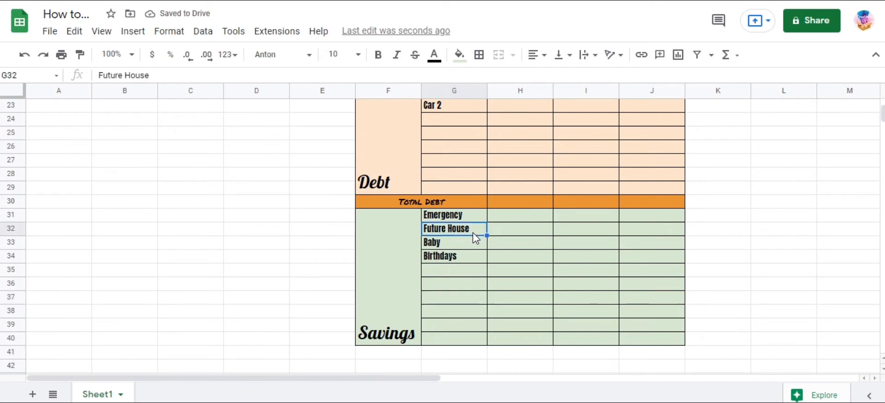
Step: Apply all borders to the row F41:J41 directly below the Savings section
{"action": "scroll", "coordinate": [476, 238], "scroll_direction": "up", "scroll_amount": 2}
{"action": "scroll", "coordinate": [475, 237], "scroll_direction": "up", "scroll_amount": 3}
{"action": "scroll", "coordinate": [474, 237], "scroll_direction": "down", "scroll_amount": 5}
{"action": "scroll", "coordinate": [456, 226], "scroll_direction": "down", "scroll_amount": 1}
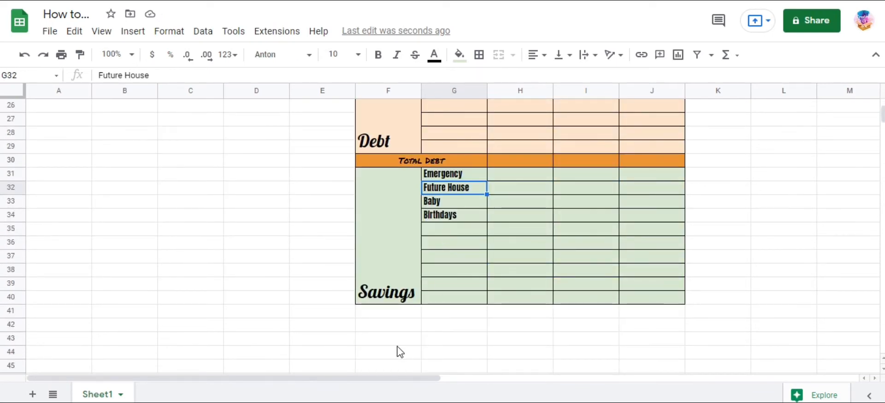
{"action": "left_click_drag", "start_coordinate": [392, 318], "coordinate": [662, 314]}
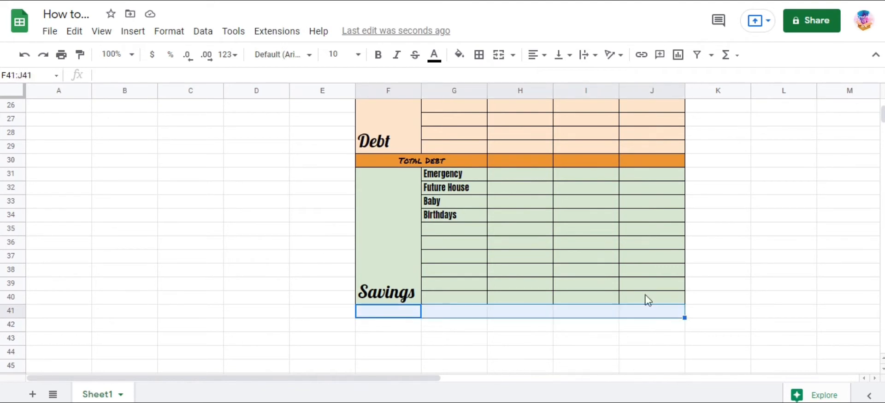
{"action": "left_click", "coordinate": [479, 55]}
{"action": "left_click", "coordinate": [483, 80]}
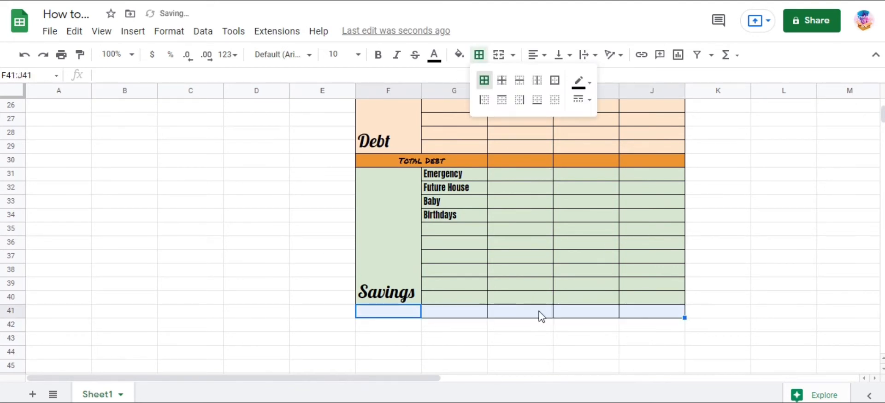
{"action": "left_click", "coordinate": [541, 314]}
Step: Merge cells F41 and G41 below the Savings label
{"action": "left_click_drag", "start_coordinate": [400, 312], "coordinate": [443, 318]}
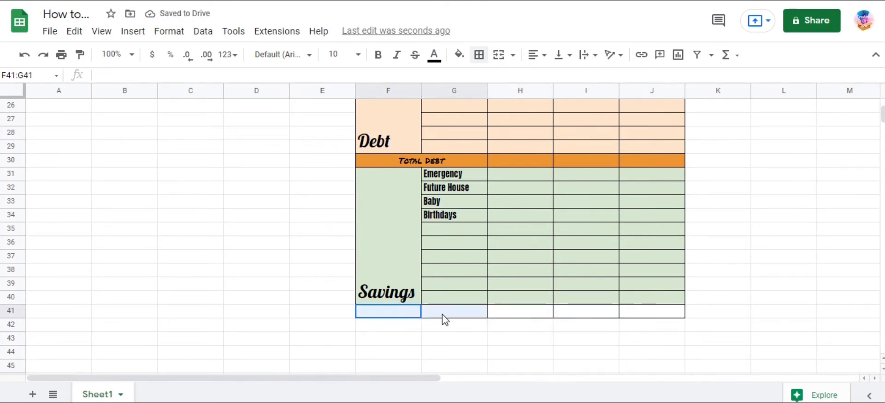
{"action": "left_click", "coordinate": [500, 56]}
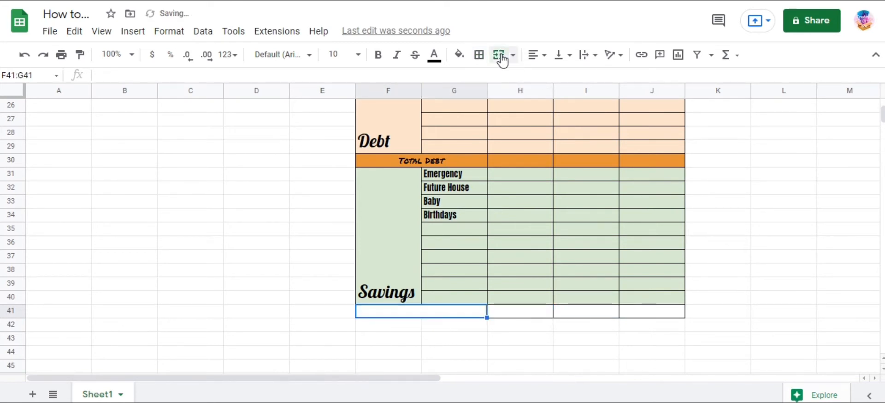
{"action": "left_click", "coordinate": [522, 329]}
{"action": "left_click", "coordinate": [463, 315]}
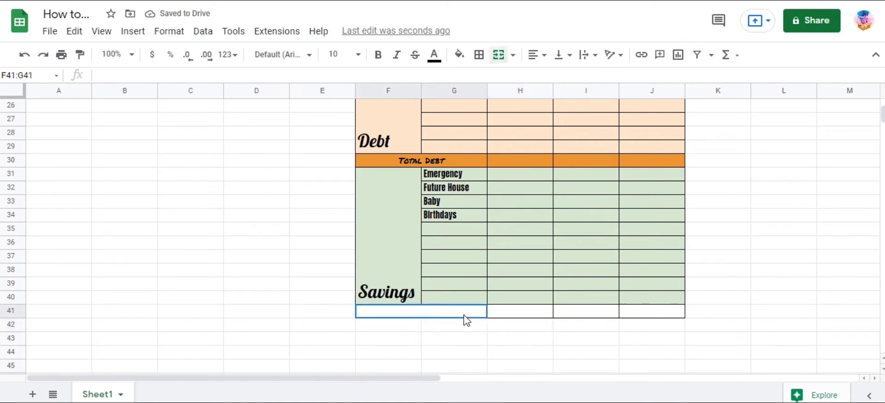
Step: Fill the row F41:J41 with a darker green than the Savings section
{"action": "left_click_drag", "start_coordinate": [466, 319], "coordinate": [645, 322]}
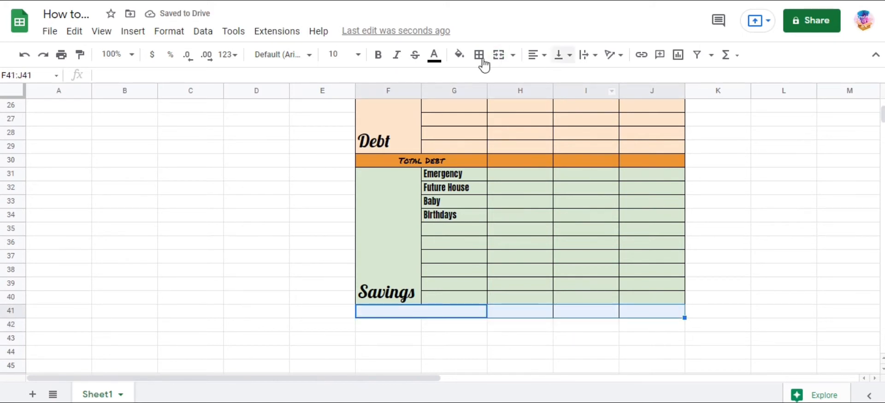
{"action": "left_click", "coordinate": [459, 55]}
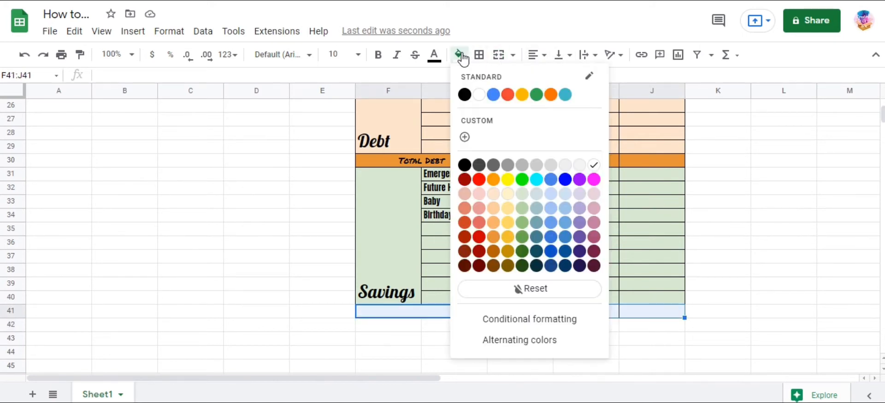
{"action": "left_click", "coordinate": [522, 237]}
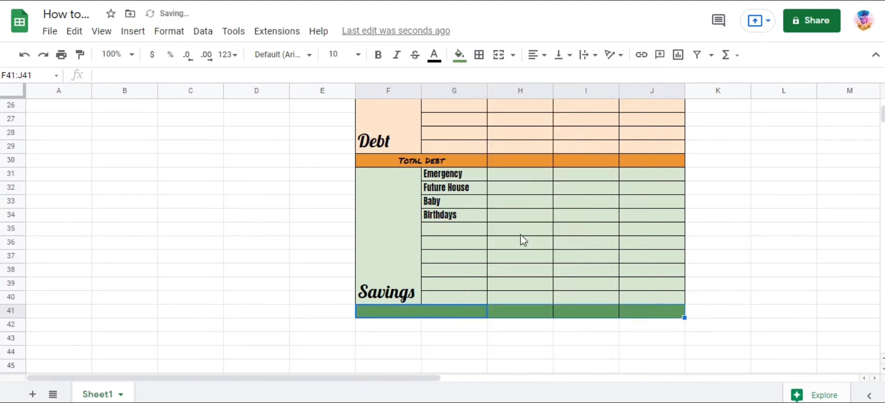
Step: Enter the label Total Savings in the merged cell F41:G41
{"action": "left_click", "coordinate": [457, 313]}
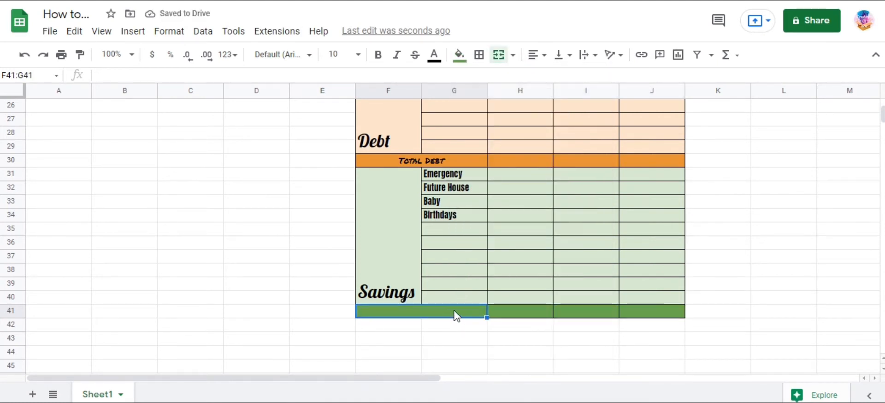
{"action": "type", "text": "To"}
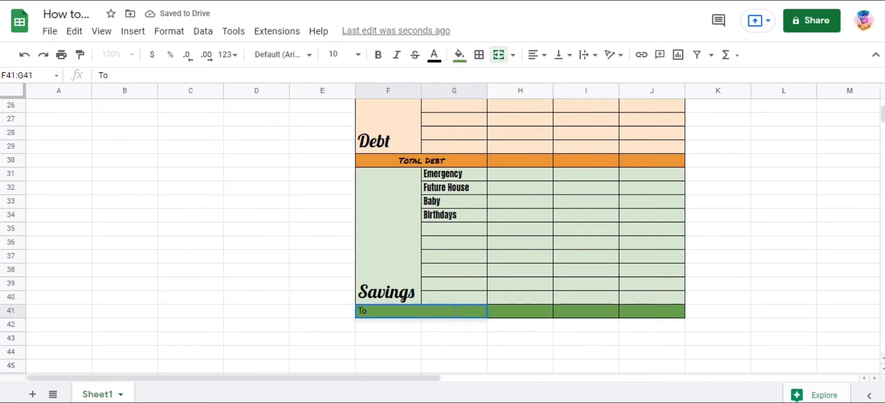
{"action": "type", "text": "tal Saving"}
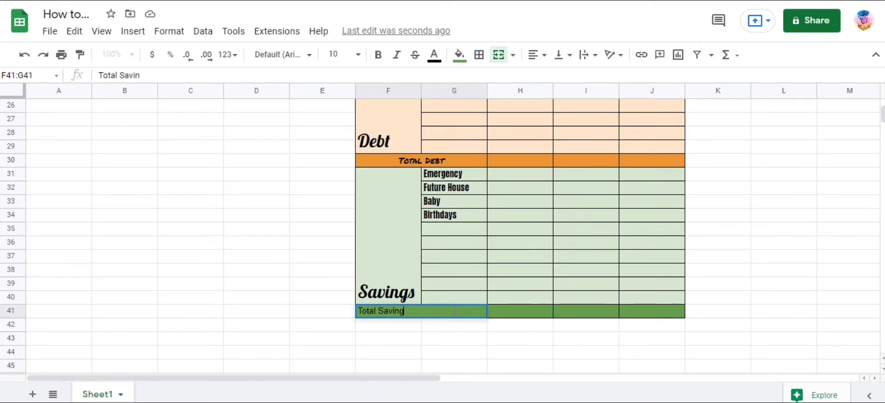
{"action": "type", "text": "s"}
Step: Format the Total Savings label in Permanent Marker like the Total Debt label and center it horizontally
{"action": "left_click", "coordinate": [434, 161]}
{"action": "double_click", "coordinate": [405, 313]}
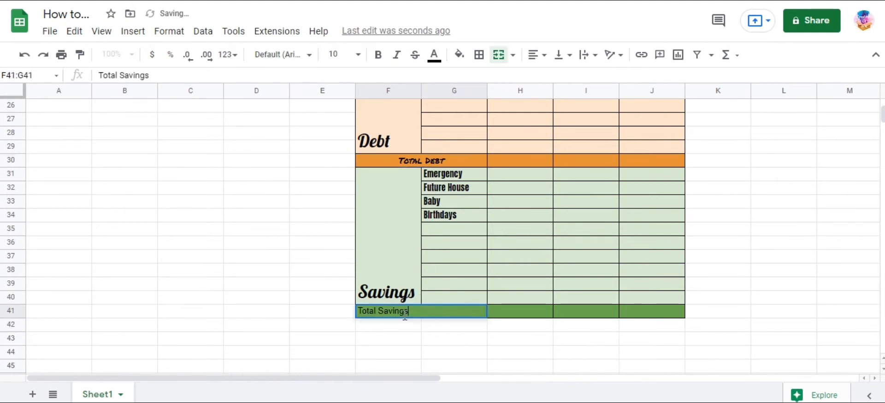
{"action": "left_click_drag", "start_coordinate": [408, 312], "coordinate": [359, 316]}
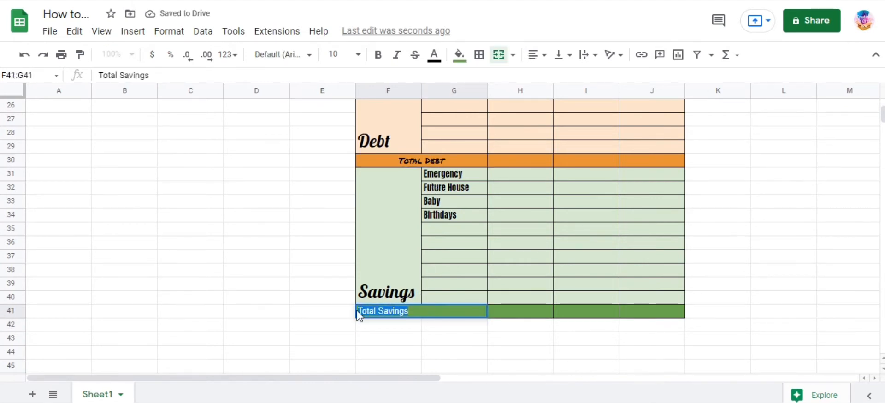
{"action": "left_click", "coordinate": [286, 54]}
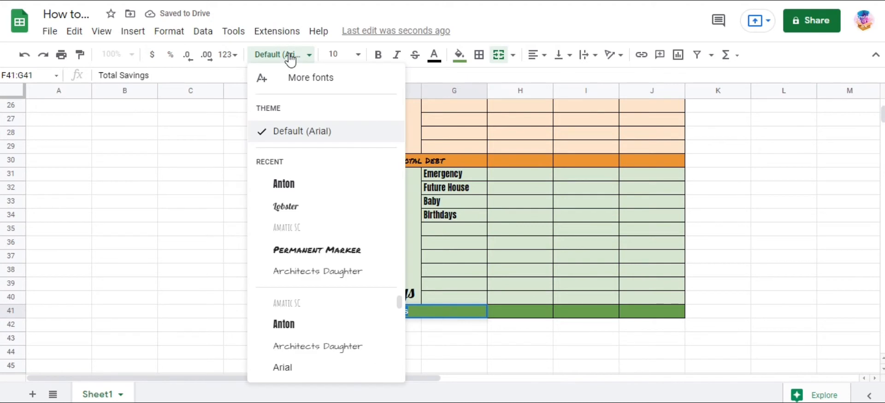
{"action": "left_click", "coordinate": [310, 250]}
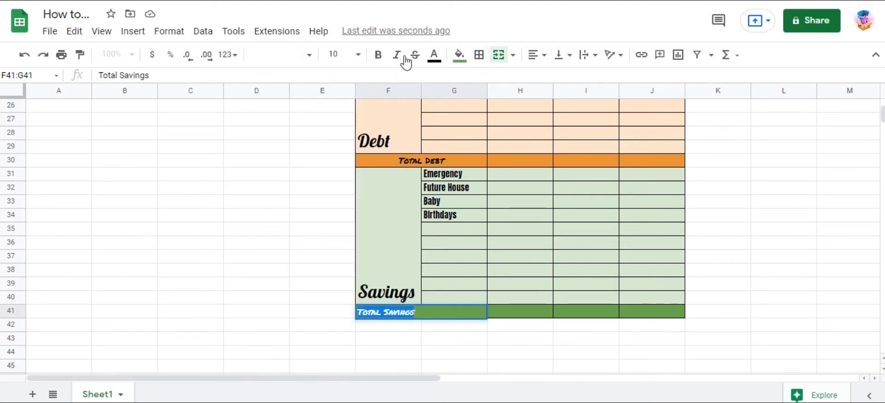
{"action": "left_click", "coordinate": [533, 54]}
{"action": "left_click", "coordinate": [553, 77]}
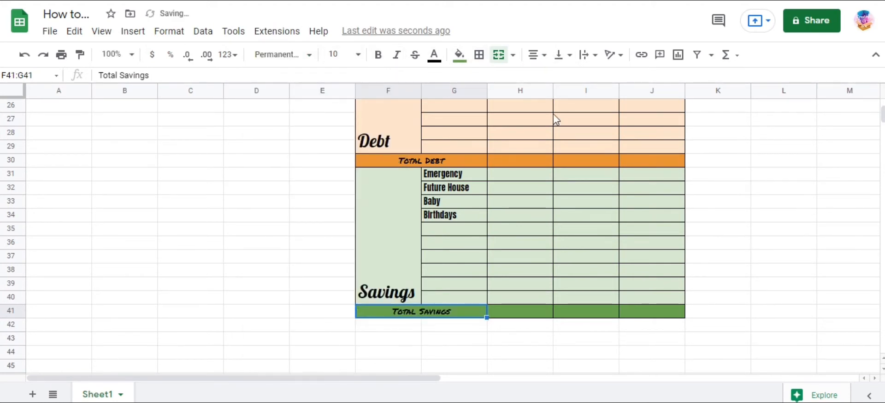
{"action": "left_click", "coordinate": [552, 230]}
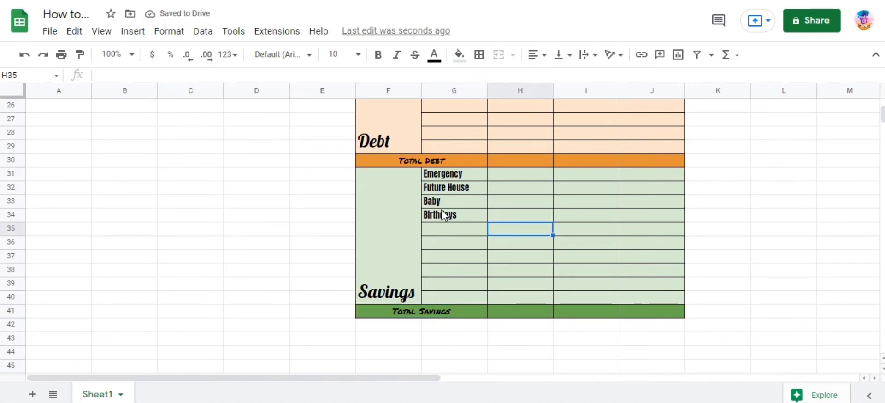
Step: Enter the formula =SUM(H3:H7) in H8 to total the Budget column of the Income section
{"action": "scroll", "coordinate": [638, 230], "scroll_direction": "up", "scroll_amount": 2}
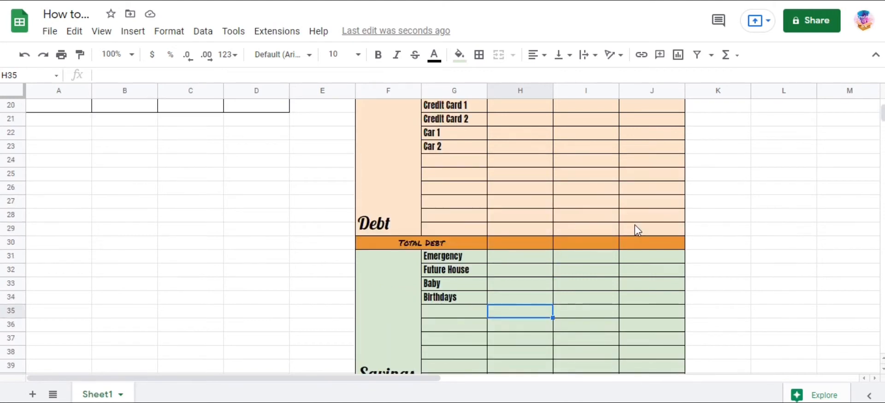
{"action": "scroll", "coordinate": [638, 229], "scroll_direction": "up", "scroll_amount": 6}
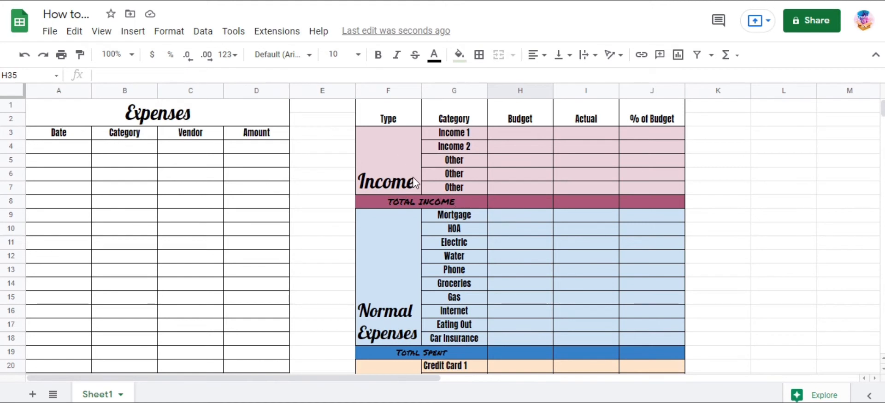
{"action": "left_click", "coordinate": [520, 206]}
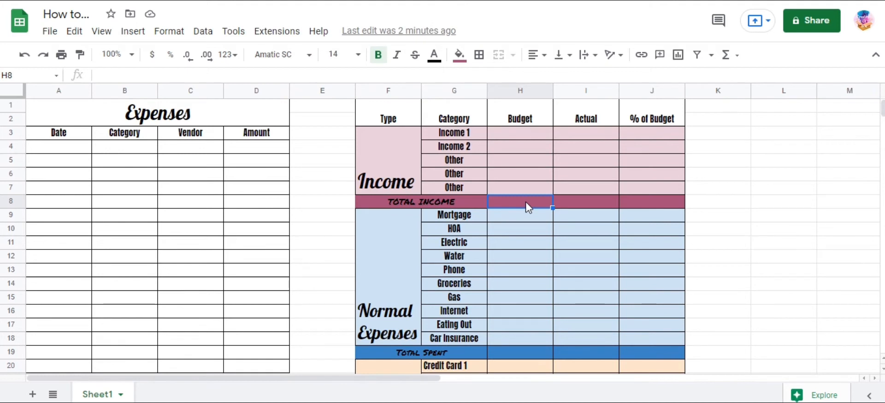
{"action": "type", "text": "="}
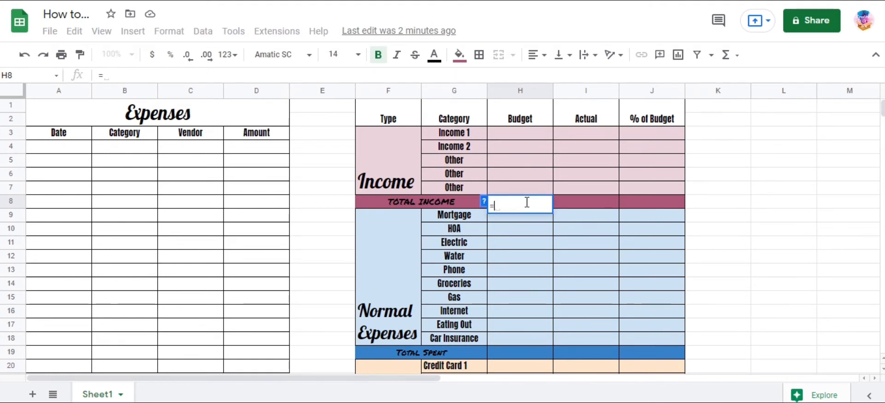
{"action": "type", "text": "su"}
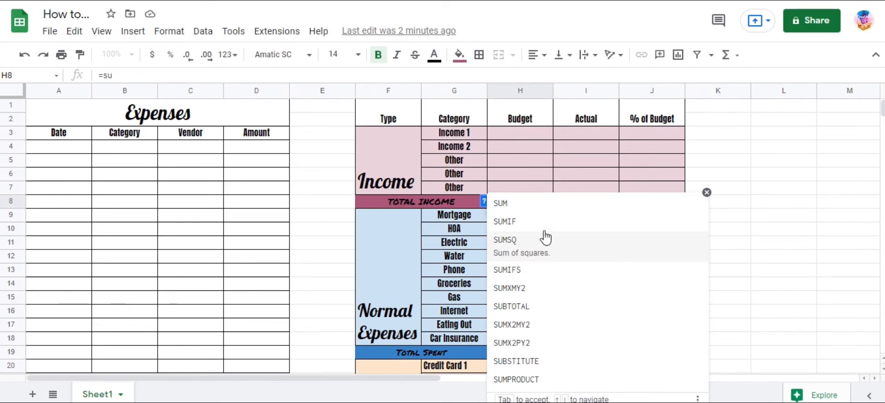
{"action": "left_click", "coordinate": [545, 212]}
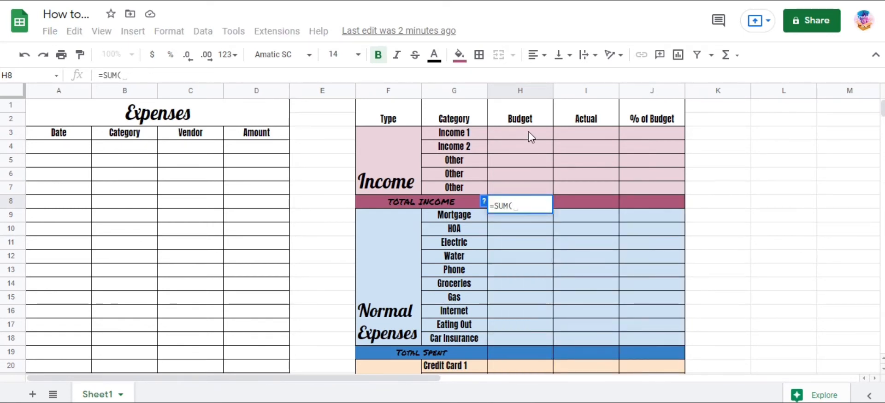
{"action": "left_click_drag", "start_coordinate": [530, 135], "coordinate": [536, 193]}
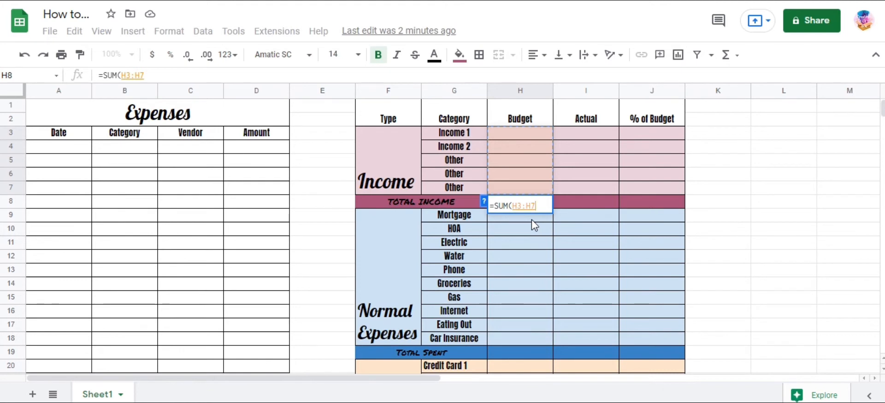
{"action": "type", "text": ")"}
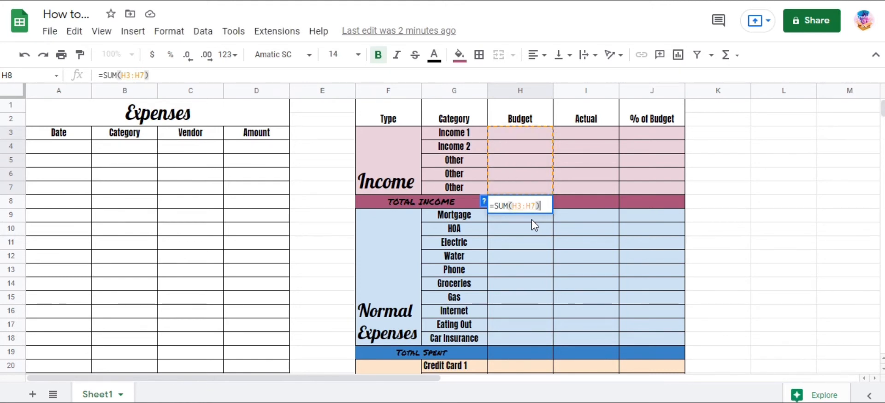
{"action": "key", "text": "Return"}
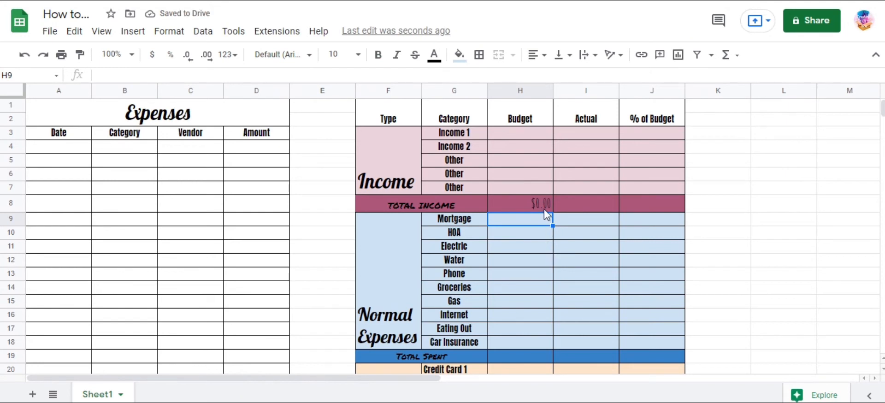
Step: Enter budget amounts of 678 for Income 1 in H3 and 456 for Income 2 in H4
{"action": "left_click", "coordinate": [531, 135]}
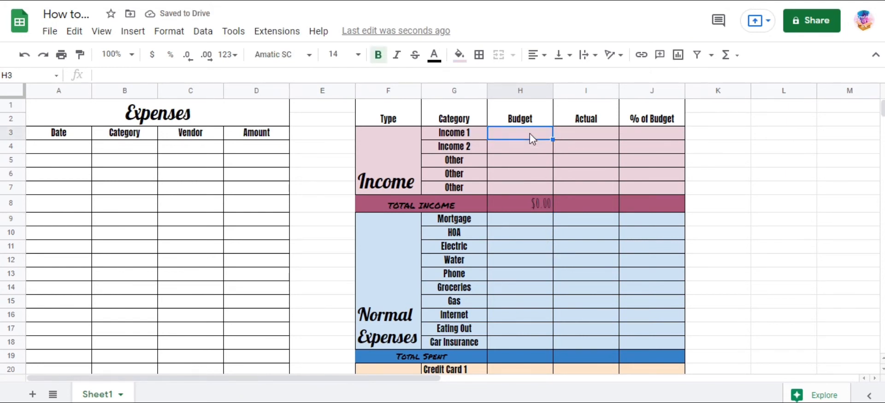
{"action": "type", "text": "678"}
{"action": "left_click", "coordinate": [531, 146]}
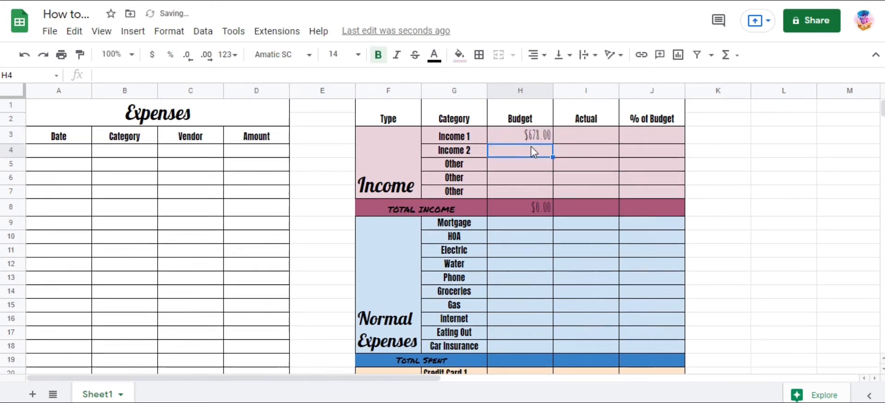
{"action": "type", "text": "456"}
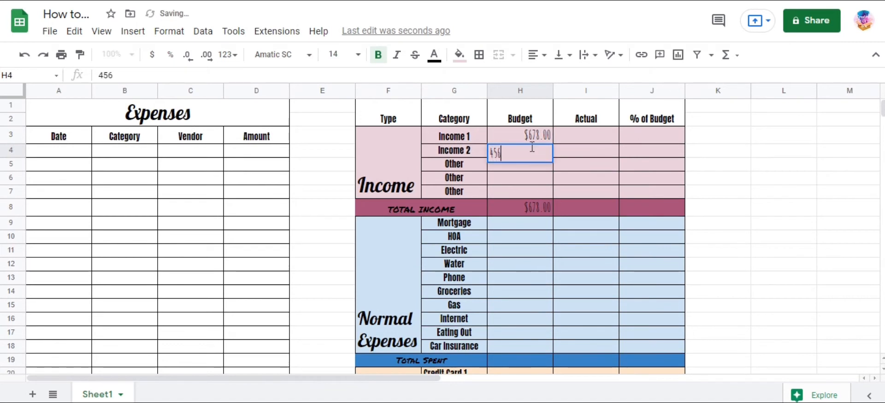
{"action": "left_click", "coordinate": [511, 192]}
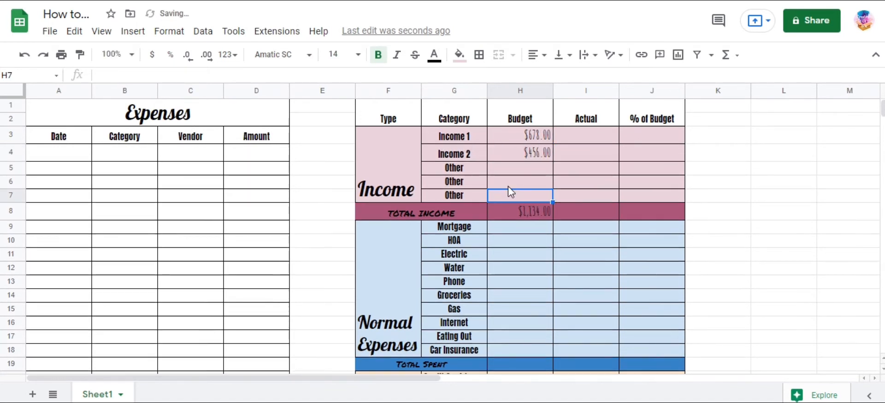
Step: Clear the Budget amounts for Income 2 in H4 and Income 1 in H3
{"action": "left_click", "coordinate": [533, 155]}
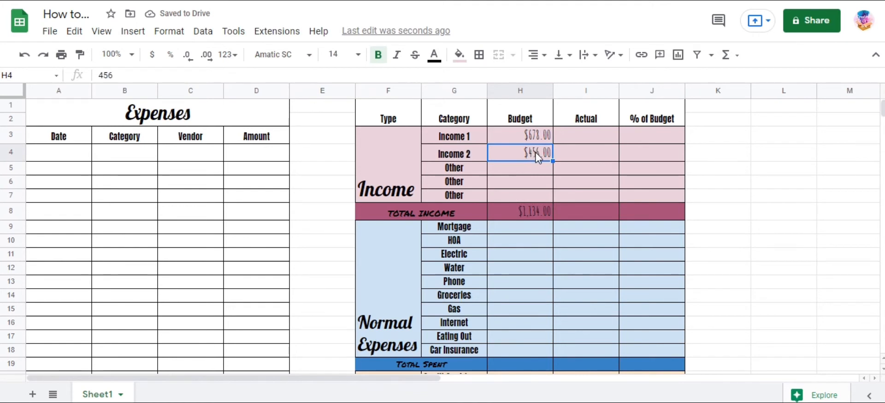
{"action": "key", "text": "Delete"}
{"action": "left_click", "coordinate": [547, 138]}
{"action": "key", "text": "Delete"}
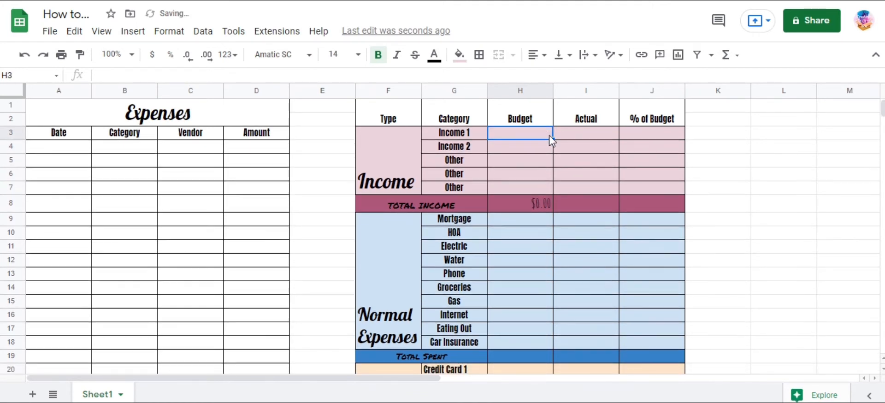
Step: Enter the formula =SUM(I3:I7) in I8 to total the Actual column of the Income section
{"action": "left_click", "coordinate": [590, 209]}
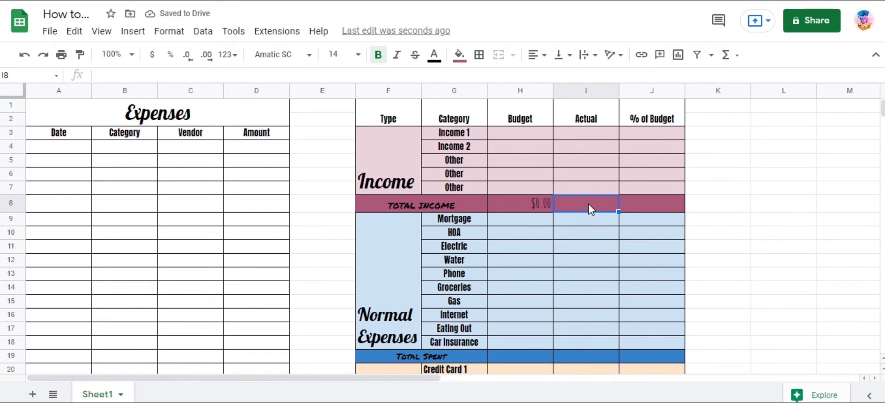
{"action": "type", "text": "=sum"}
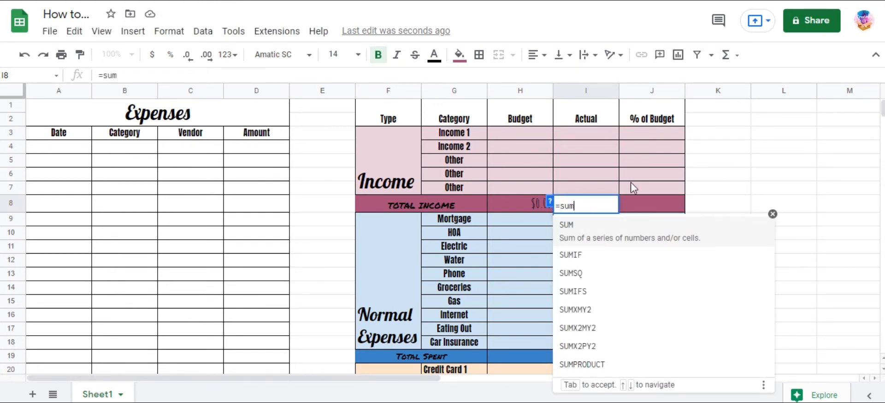
{"action": "key", "text": "Tab"}
{"action": "left_click_drag", "start_coordinate": [580, 136], "coordinate": [590, 190]}
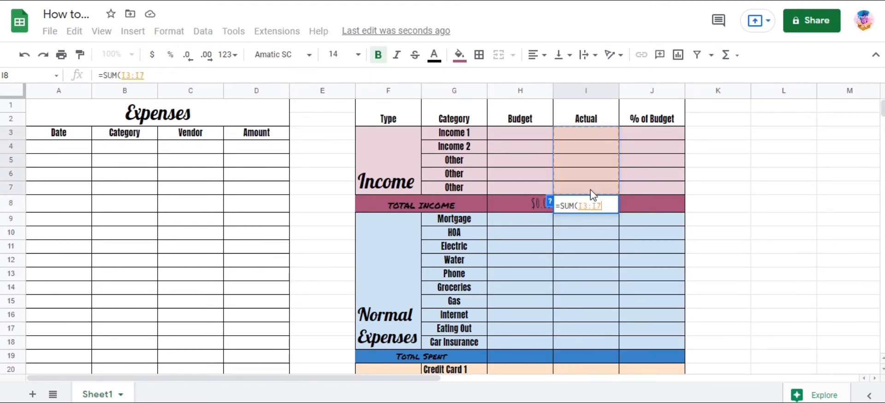
{"action": "type", "text": ")"}
{"action": "key", "text": "Return"}
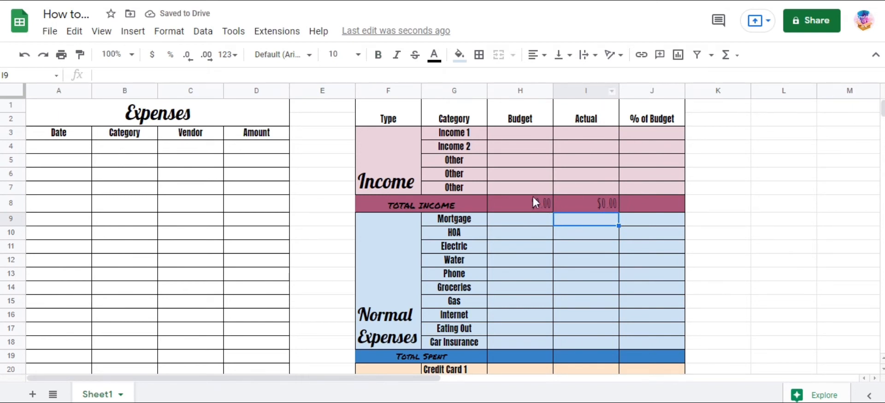
Step: Apply the currency number format to the Actual total in I8 of the Total Income row
{"action": "left_click", "coordinate": [575, 207]}
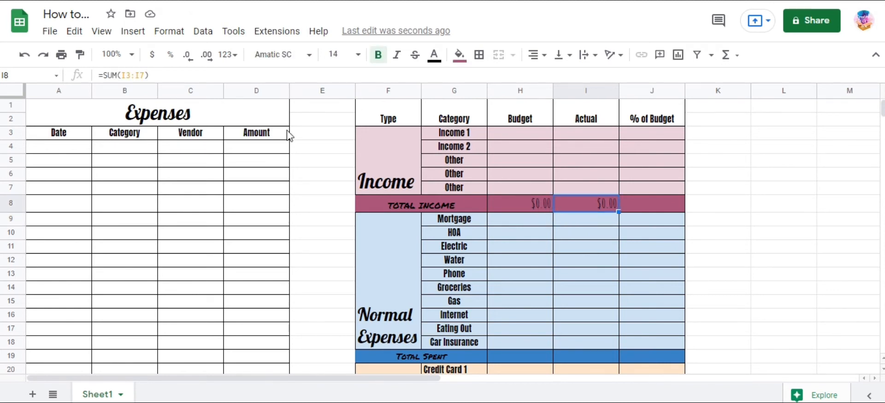
{"action": "left_click", "coordinate": [152, 55]}
{"action": "left_click", "coordinate": [519, 209]}
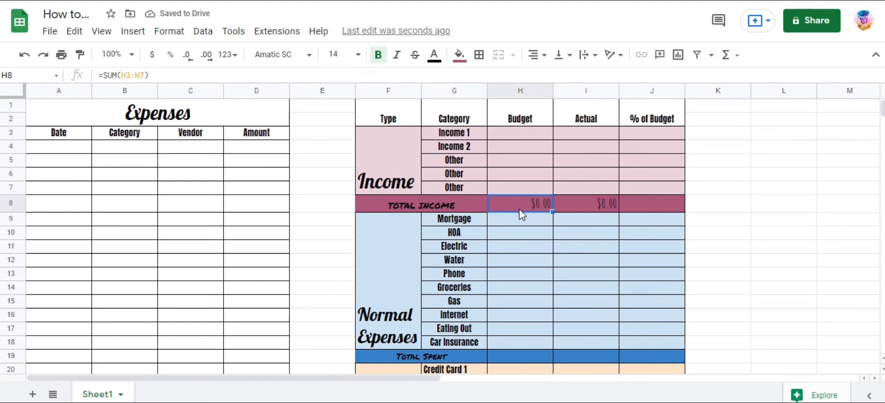
Step: Enter the formula =IFERROR(H3/H8) in J3 for Income 1's % of Budget and format the cell as a percentage
{"action": "left_click", "coordinate": [645, 204]}
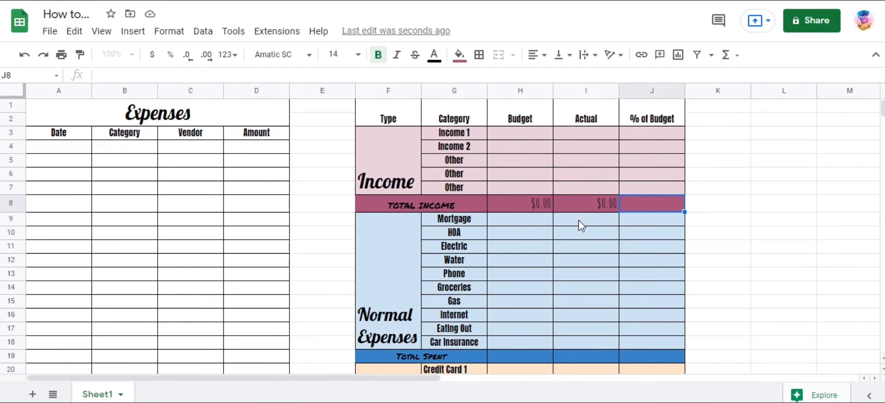
{"action": "left_click", "coordinate": [640, 134]}
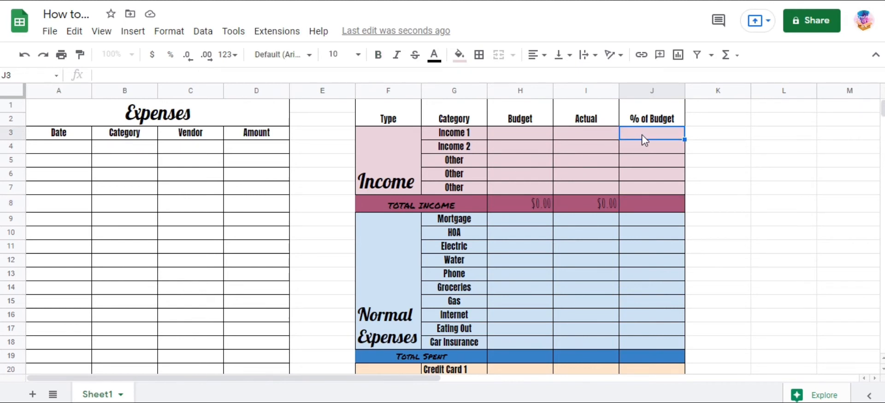
{"action": "type", "text": "=ife"}
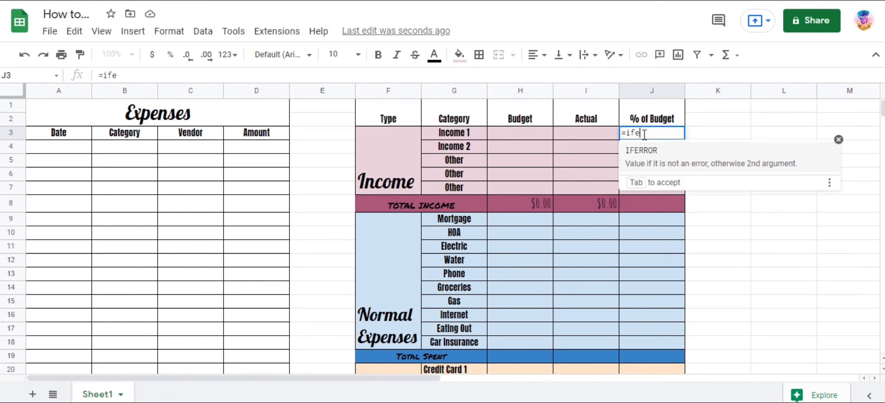
{"action": "type", "text": "r"}
{"action": "key", "text": "Tab"}
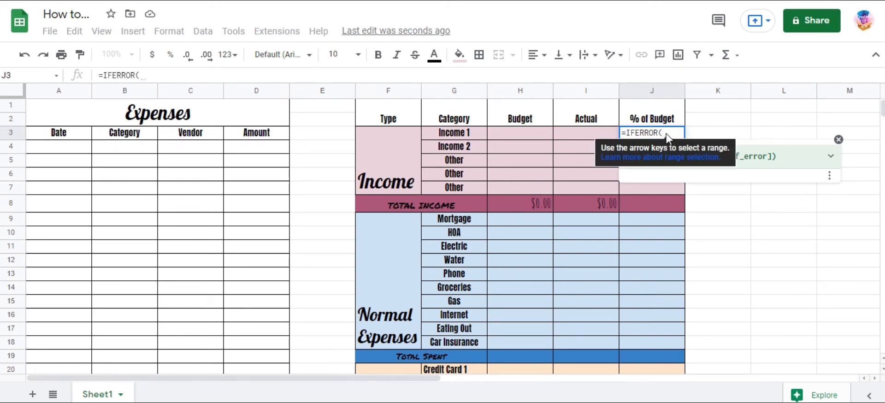
{"action": "left_click", "coordinate": [543, 138]}
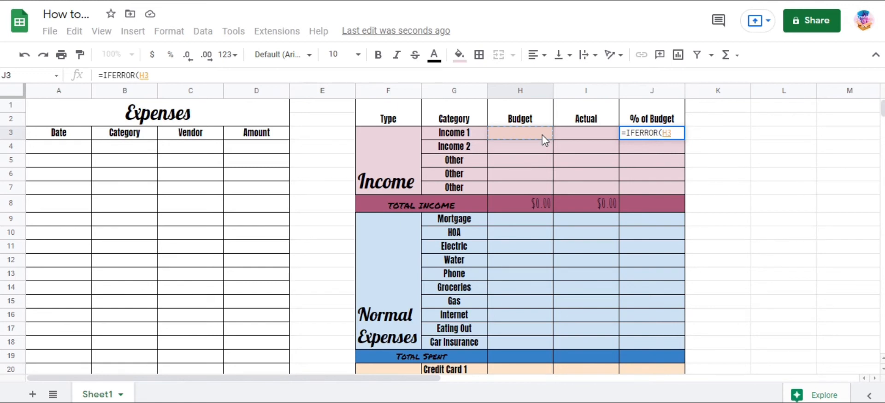
{"action": "type", "text": "/"}
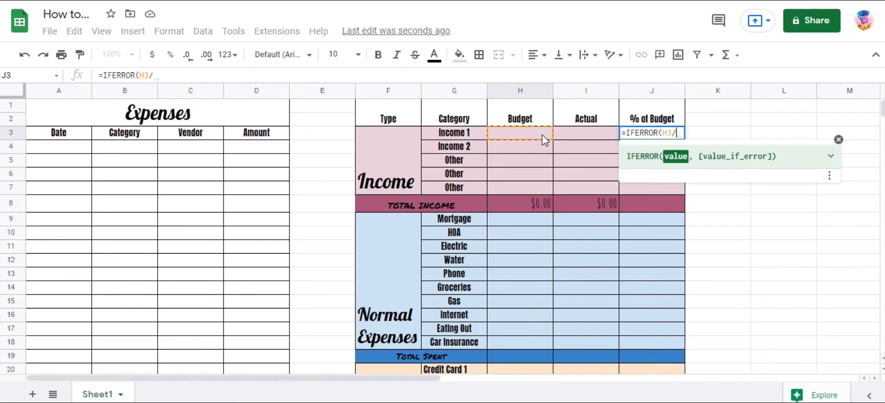
{"action": "left_click", "coordinate": [543, 207]}
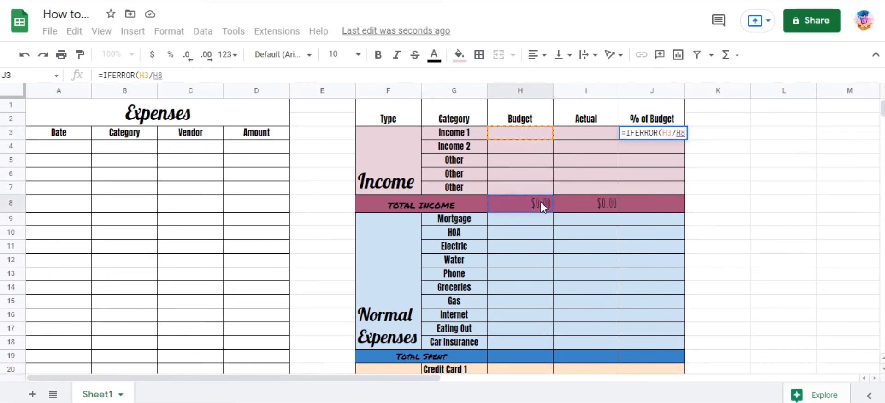
{"action": "type", "text": ")"}
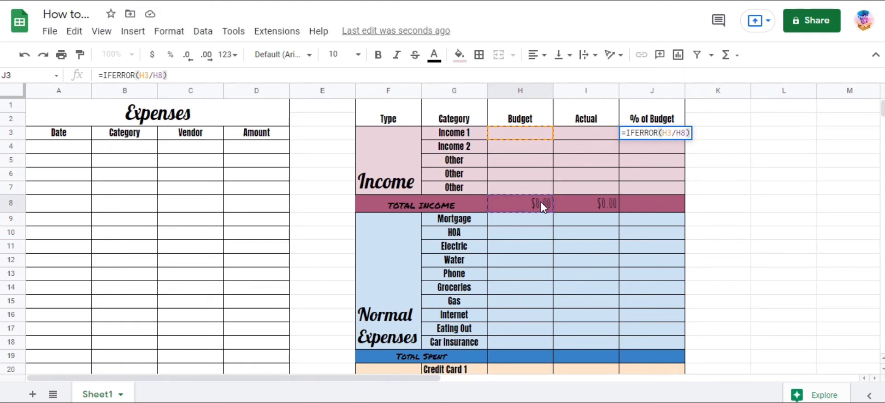
{"action": "key", "text": "Return"}
{"action": "left_click", "coordinate": [654, 137]}
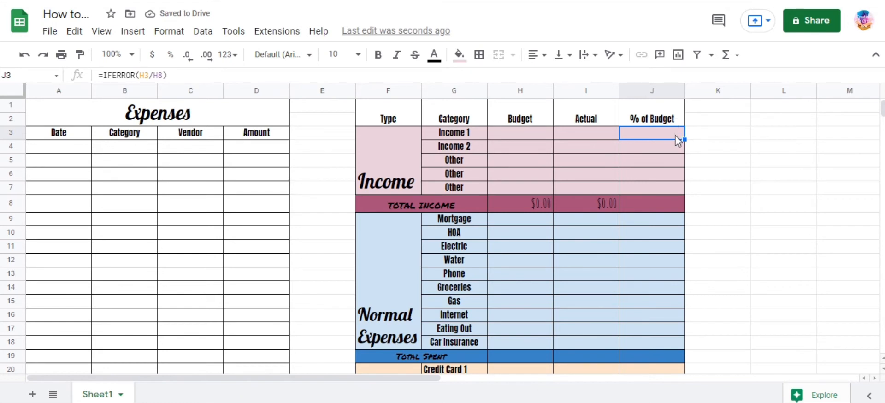
{"action": "left_click", "coordinate": [170, 57]}
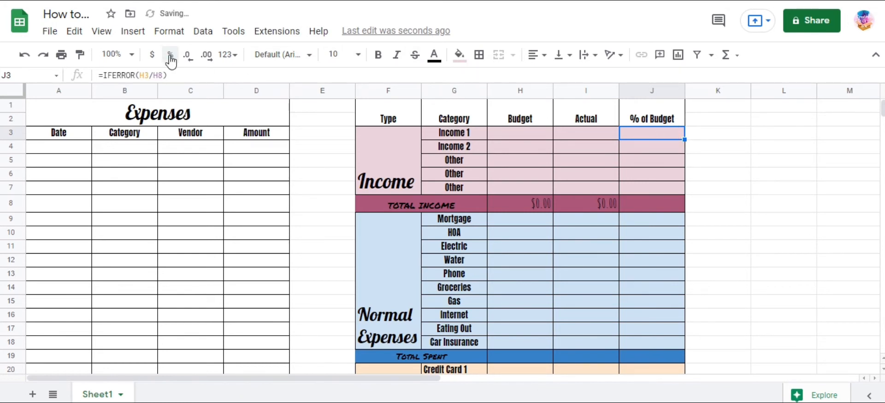
Step: Enter the formula =IFERROR(H4/H8) in J4 for Income 2's % of Budget and format the cell as a percentage
{"action": "left_click", "coordinate": [643, 152]}
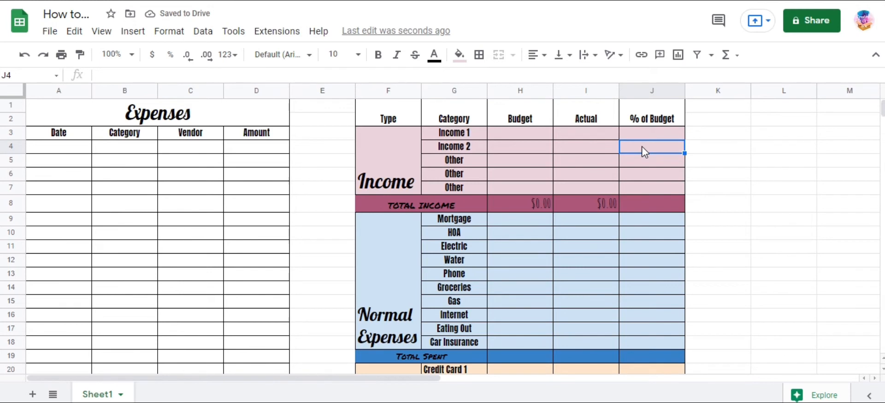
{"action": "type", "text": "=ife"}
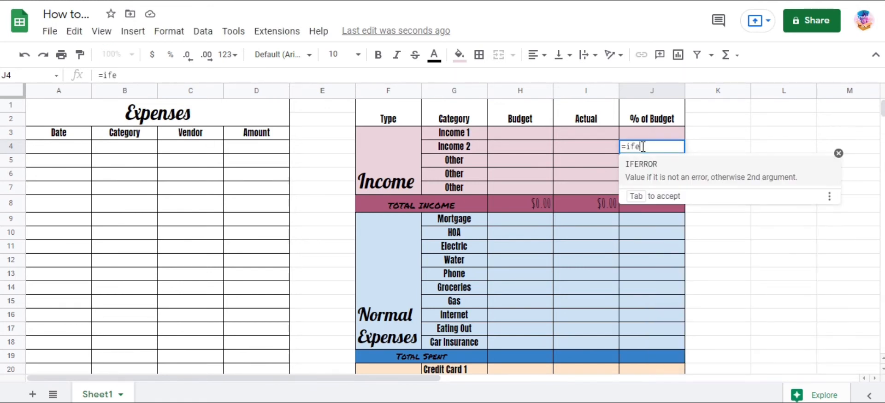
{"action": "left_click", "coordinate": [661, 166]}
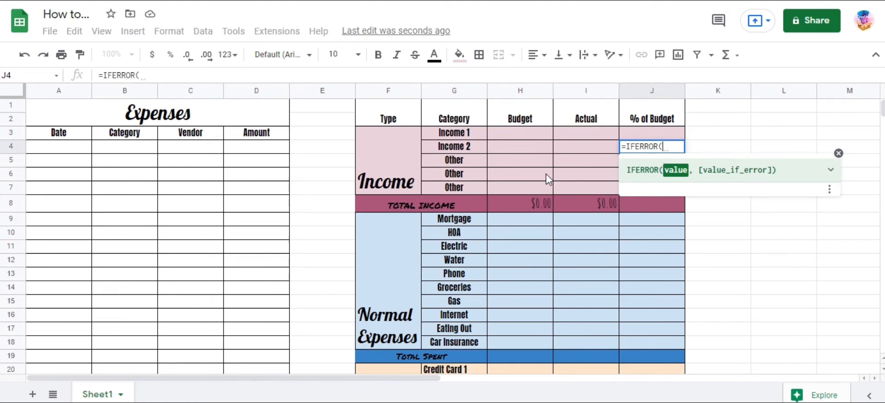
{"action": "left_click", "coordinate": [529, 154]}
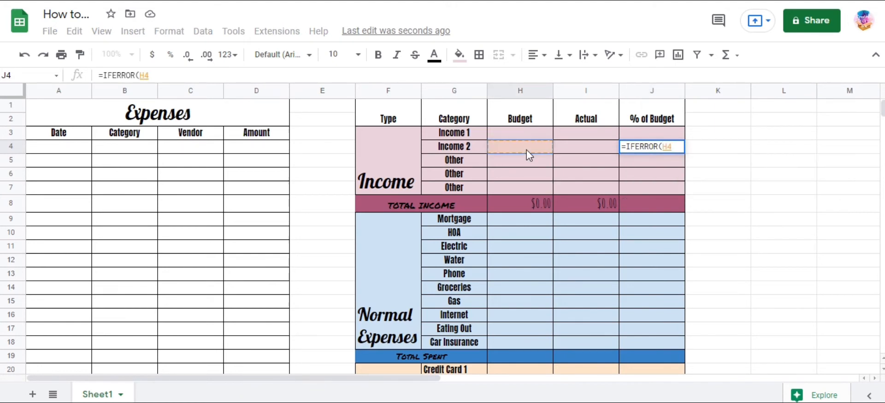
{"action": "left_click", "coordinate": [540, 209]}
{"action": "type", "text": ")"}
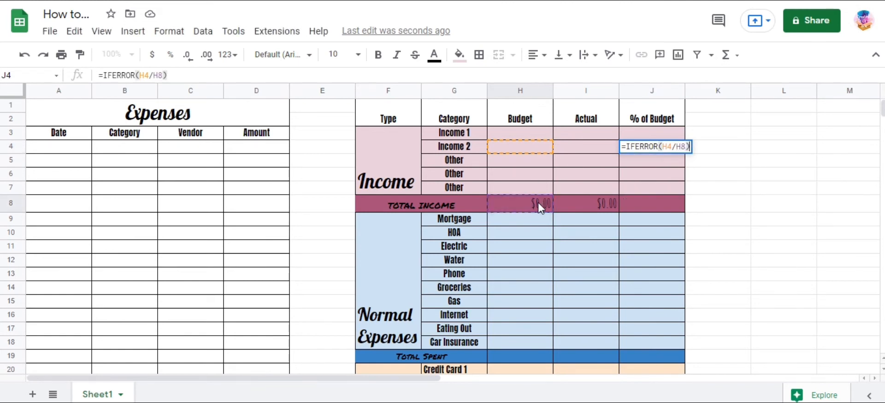
{"action": "key", "text": "Return"}
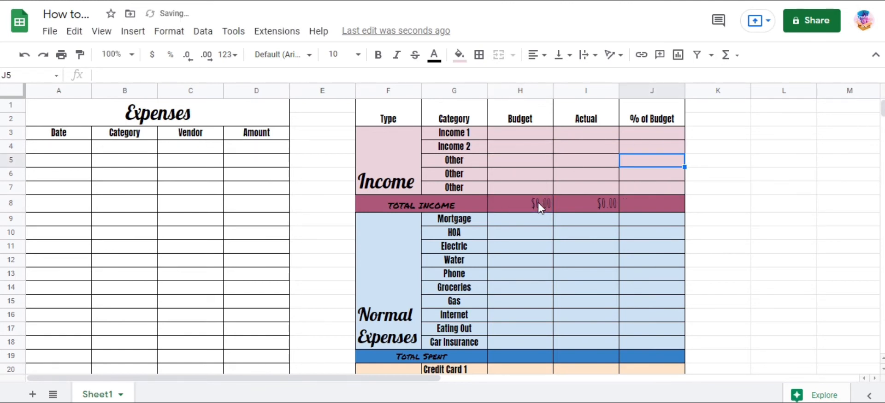
{"action": "left_click", "coordinate": [650, 147]}
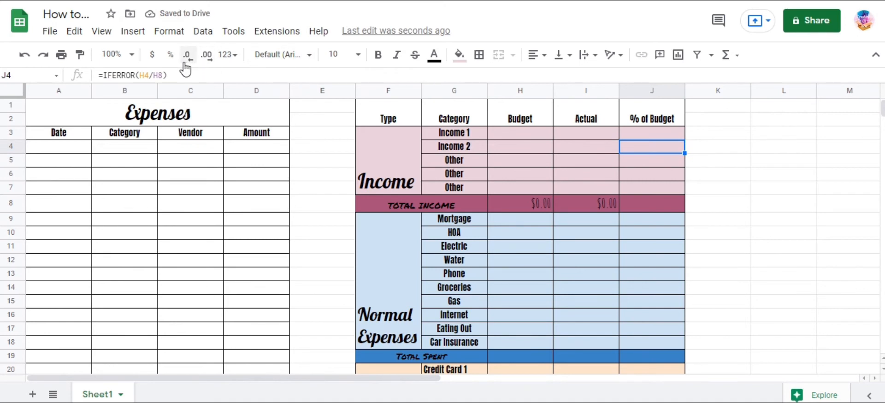
{"action": "left_click", "coordinate": [170, 64]}
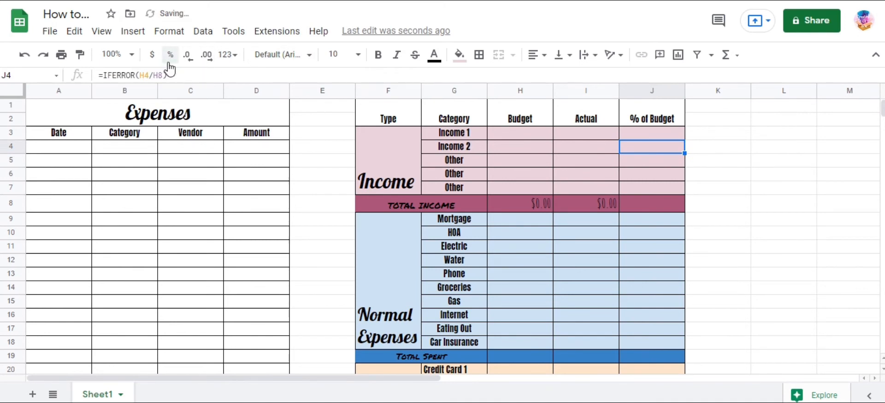
Step: Enter the formula =IFERROR(H5/H8) in J5 for the % of Budget of the first Other income row
{"action": "left_click", "coordinate": [632, 168]}
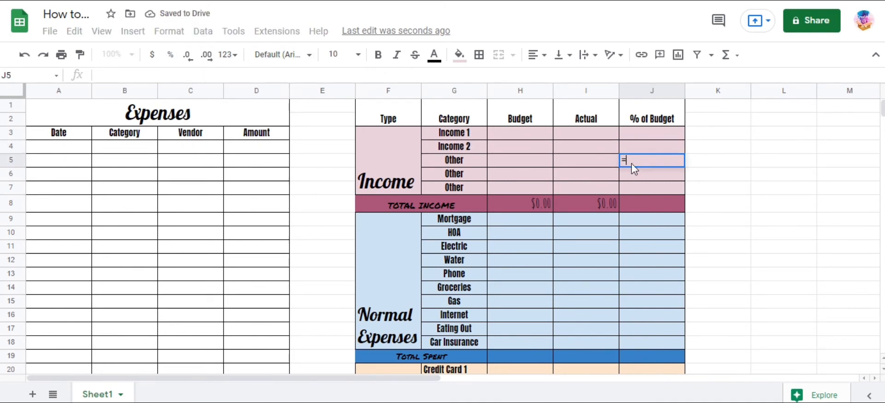
{"action": "type", "text": "=if"}
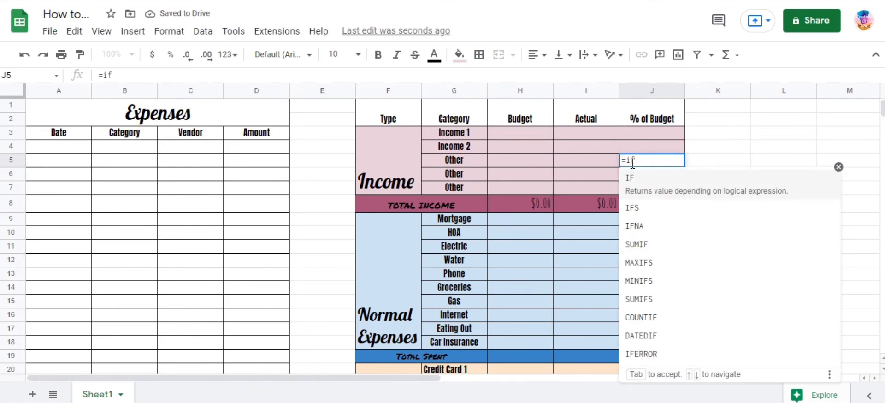
{"action": "type", "text": "er"}
{"action": "left_click", "coordinate": [657, 180]}
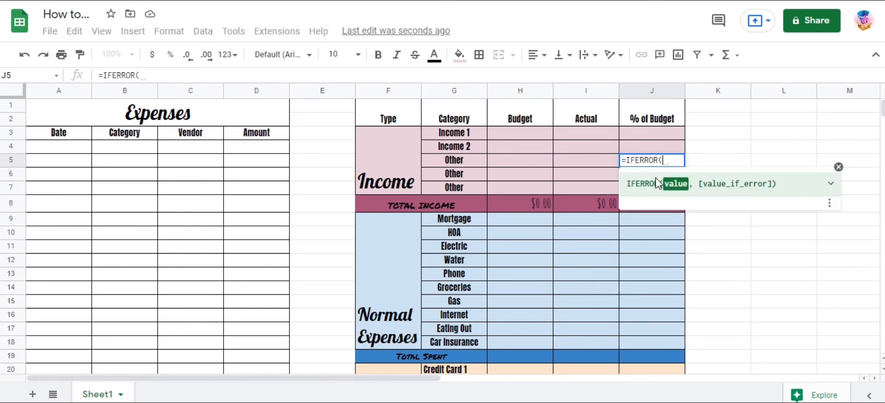
{"action": "left_click", "coordinate": [538, 162]}
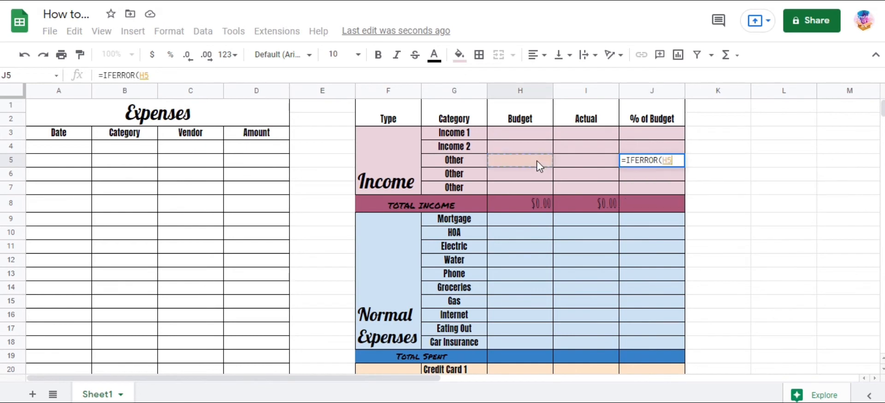
{"action": "type", "text": "/"}
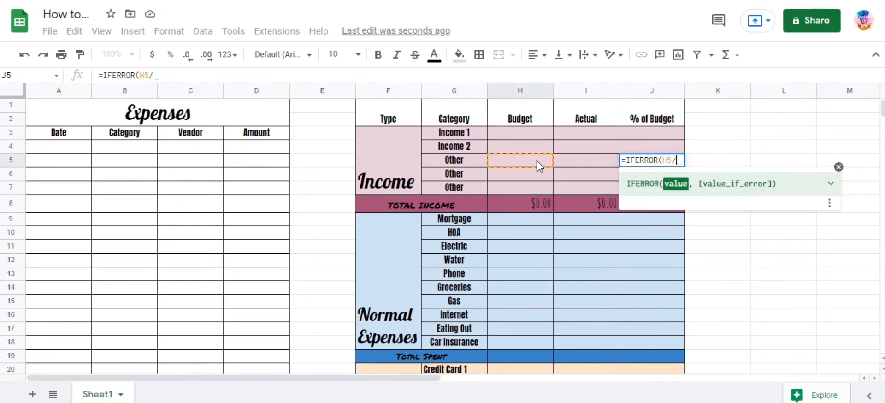
{"action": "left_click", "coordinate": [537, 211]}
{"action": "type", "text": ")"}
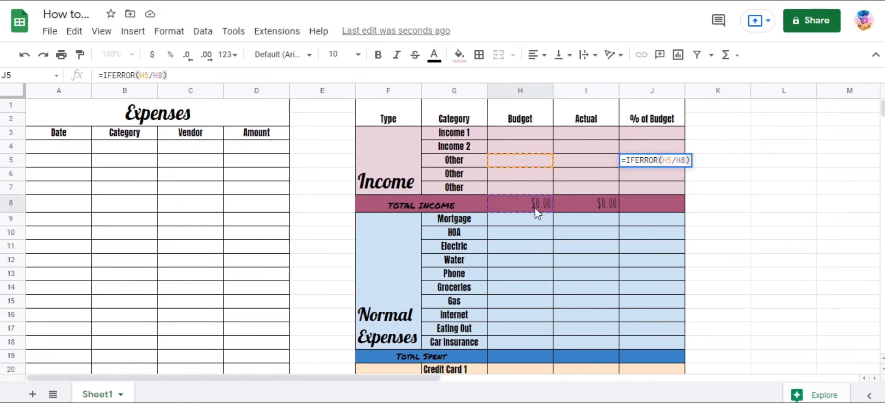
{"action": "key", "text": "Return"}
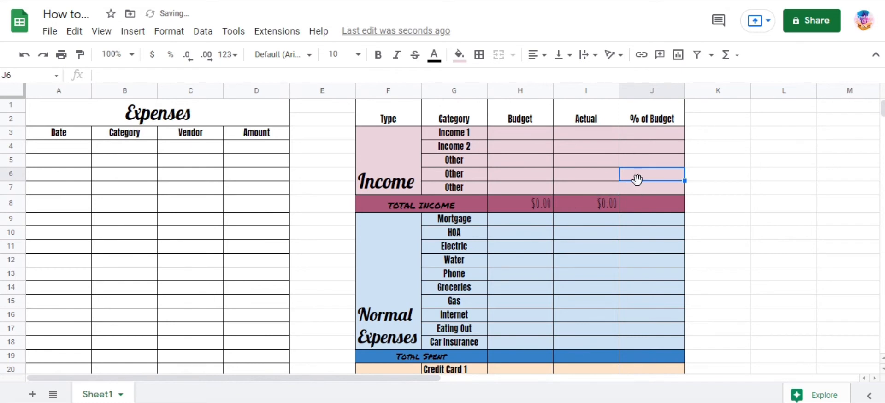
Step: Enter the formula =IFERROR(H6/H8) in J6 for the % of Budget of the second Other income row
{"action": "type", "text": "=if"}
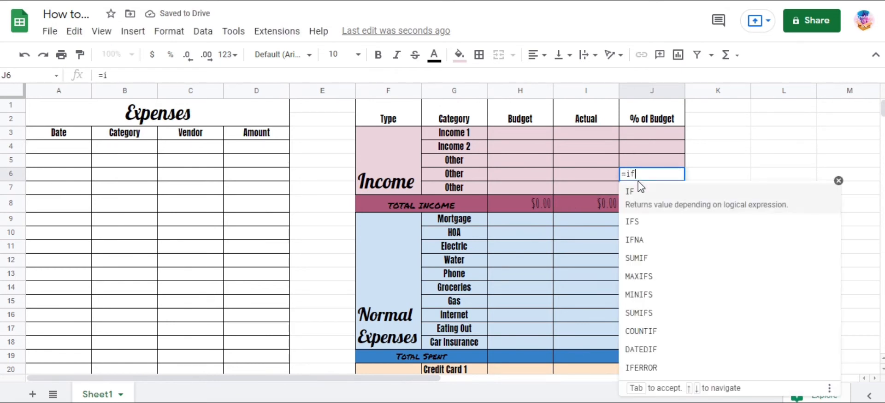
{"action": "type", "text": "er"}
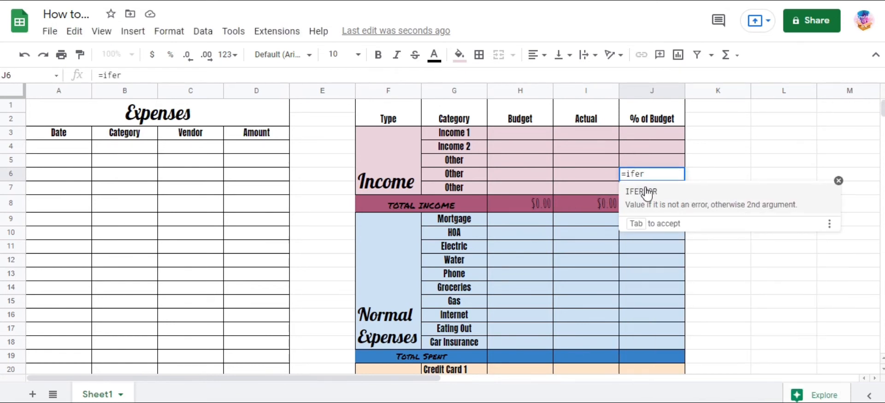
{"action": "key", "text": "Tab"}
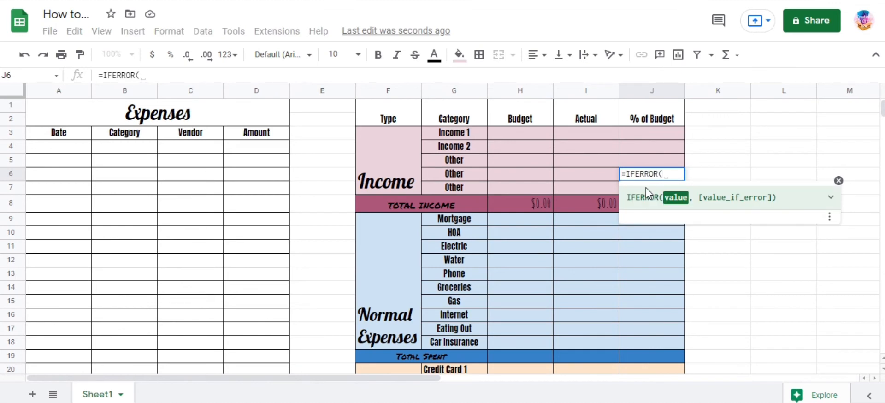
{"action": "left_click", "coordinate": [547, 179]}
{"action": "type", "text": "/"}
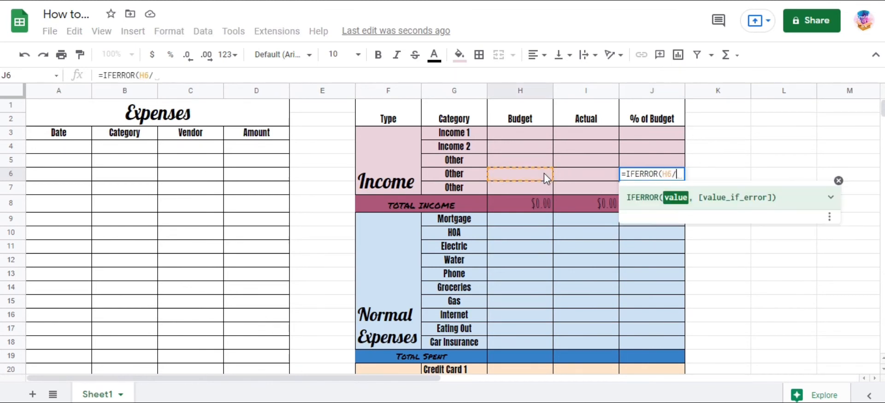
{"action": "left_click", "coordinate": [532, 208]}
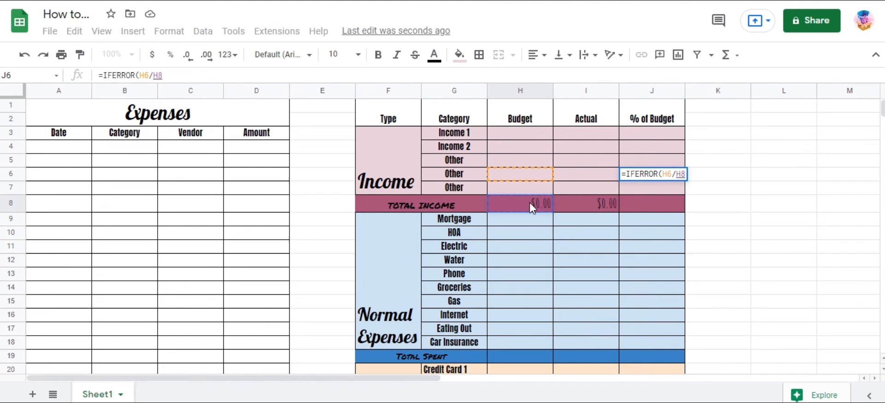
{"action": "type", "text": ")"}
{"action": "key", "text": "Return"}
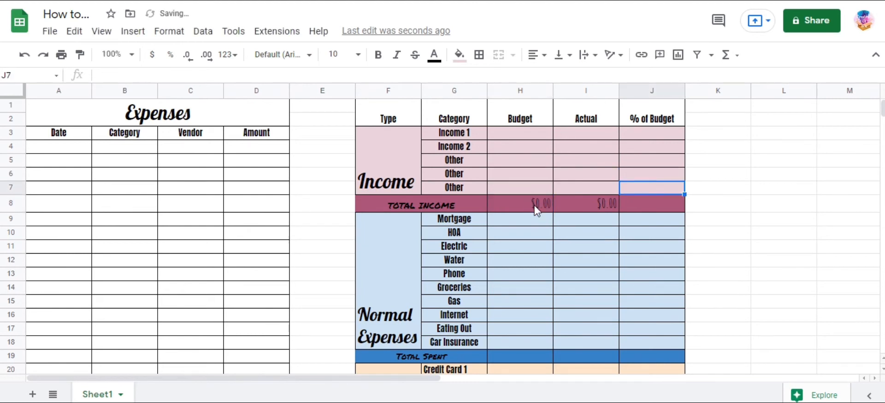
Step: Enter the formula =IFERROR(H7/H8) in J7 for the % of Budget of the third Other income row
{"action": "type", "text": "="}
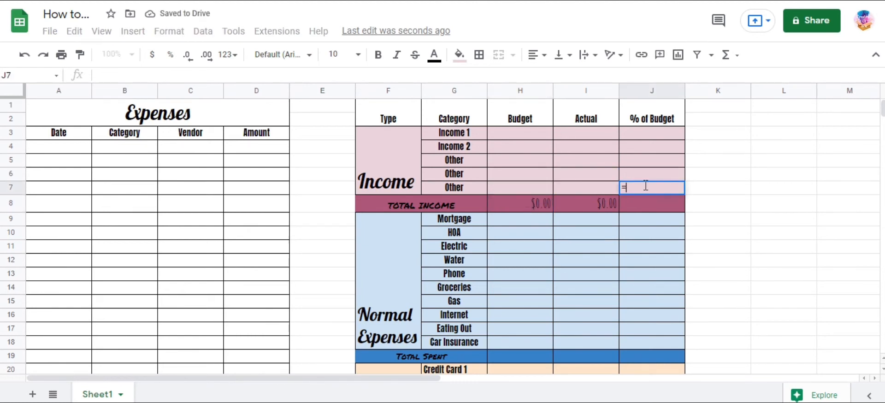
{"action": "type", "text": "ife"}
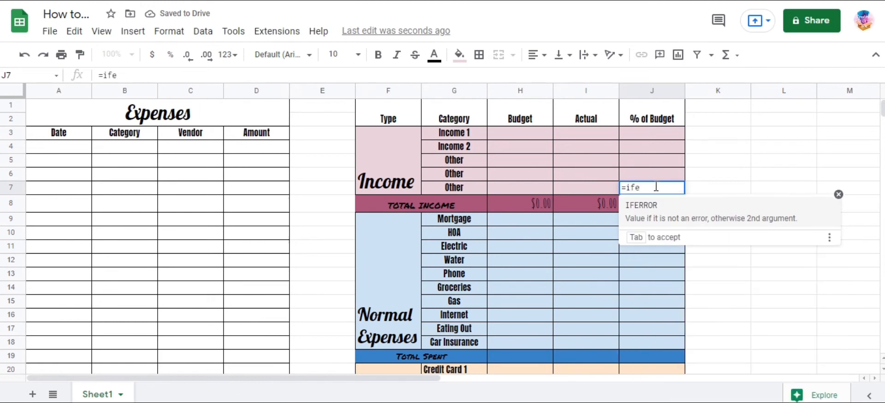
{"action": "key", "text": "Tab"}
{"action": "left_click", "coordinate": [533, 188]}
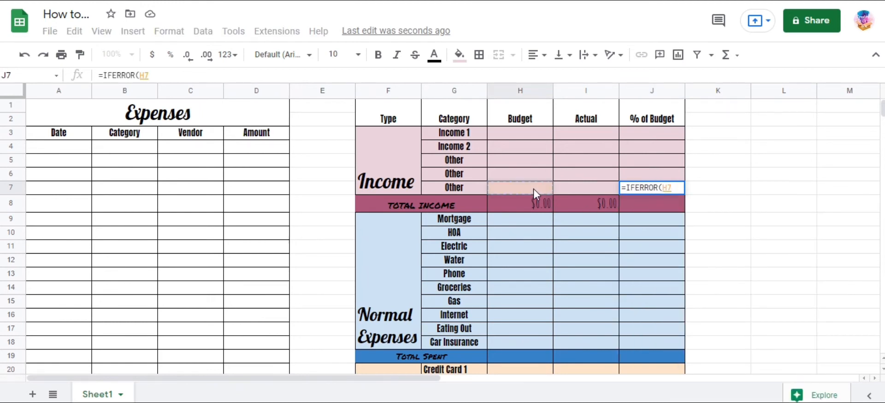
{"action": "type", "text": "/"}
{"action": "left_click", "coordinate": [543, 199]}
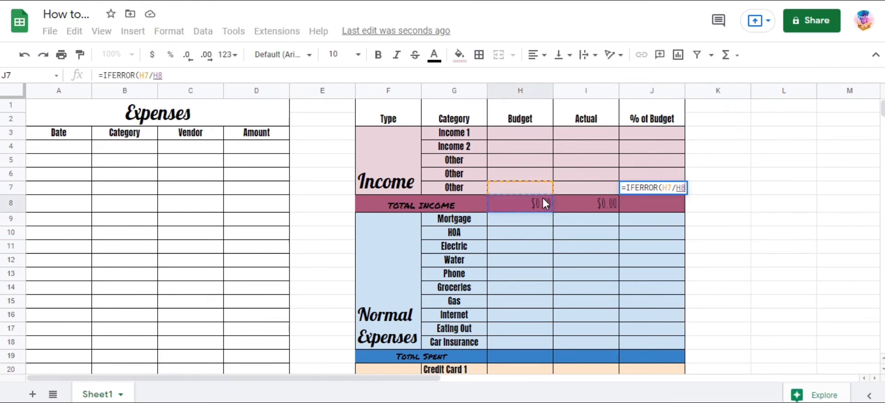
{"action": "type", "text": ")"}
{"action": "key", "text": "Return"}
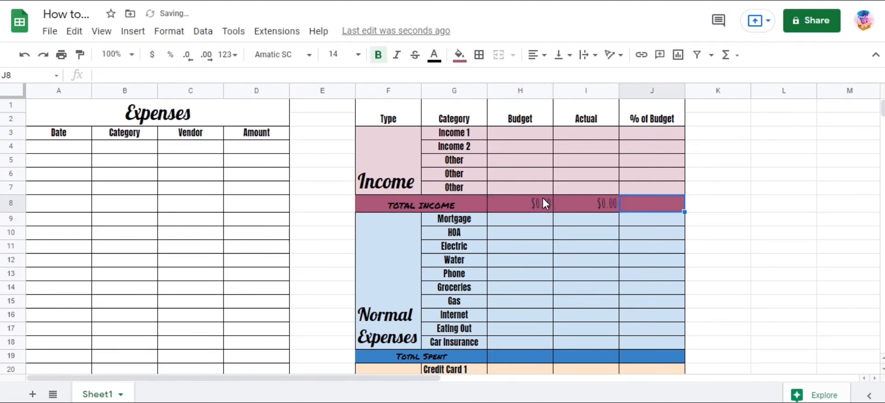
Step: Format the % of Budget cells J7 and J6 as percentages
{"action": "left_click", "coordinate": [648, 188]}
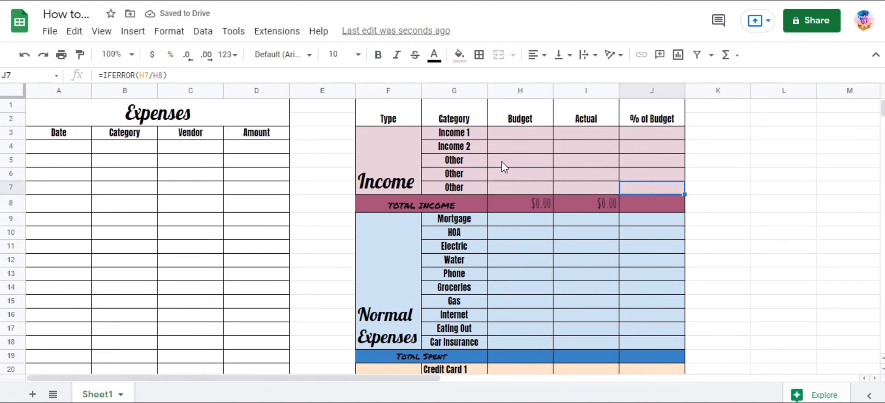
{"action": "left_click", "coordinate": [170, 55]}
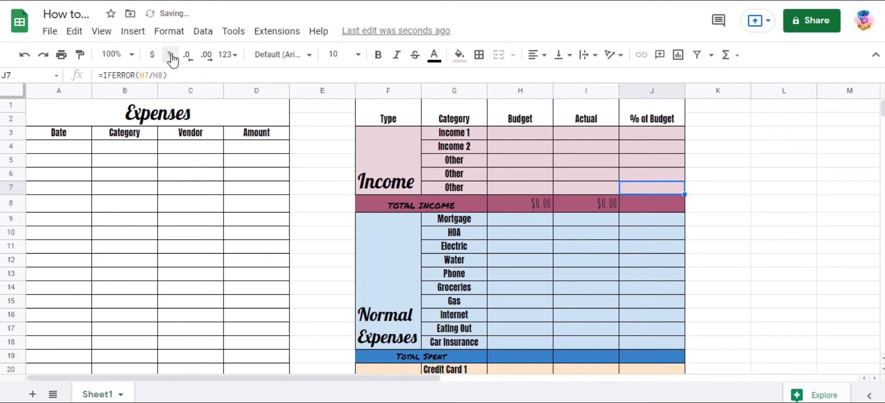
{"action": "left_click", "coordinate": [643, 174]}
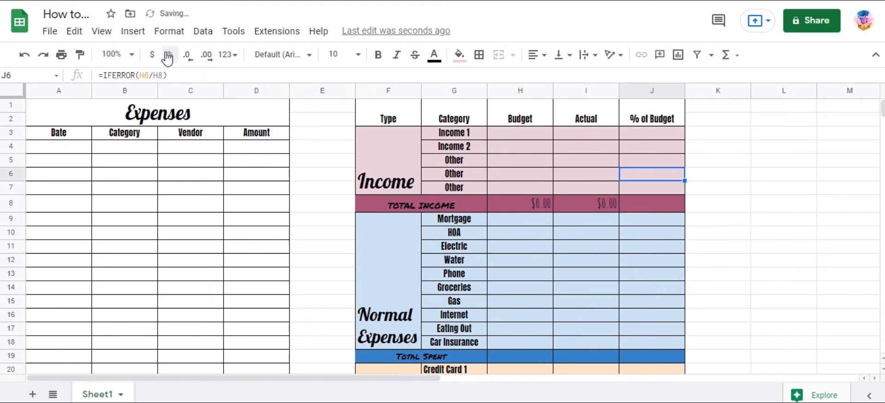
Step: Enter the formula =SUM(J3:J7) in J8 to total the % of Budget column in the Total Income row
{"action": "left_click", "coordinate": [639, 205]}
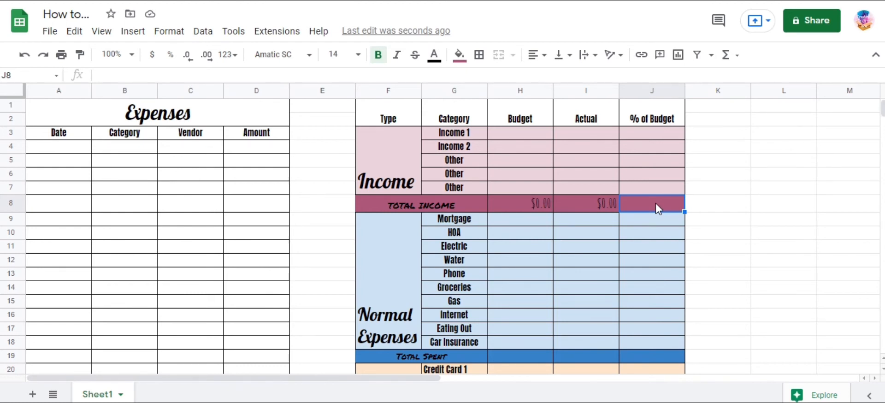
{"action": "type", "text": "=sum"}
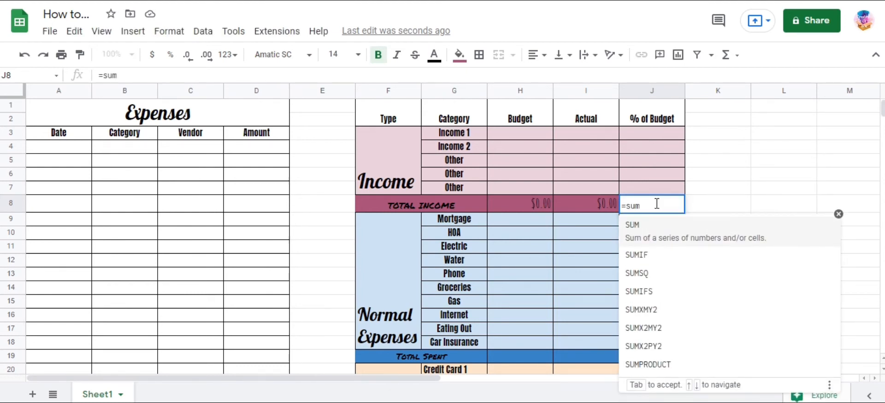
{"action": "left_click", "coordinate": [663, 243]}
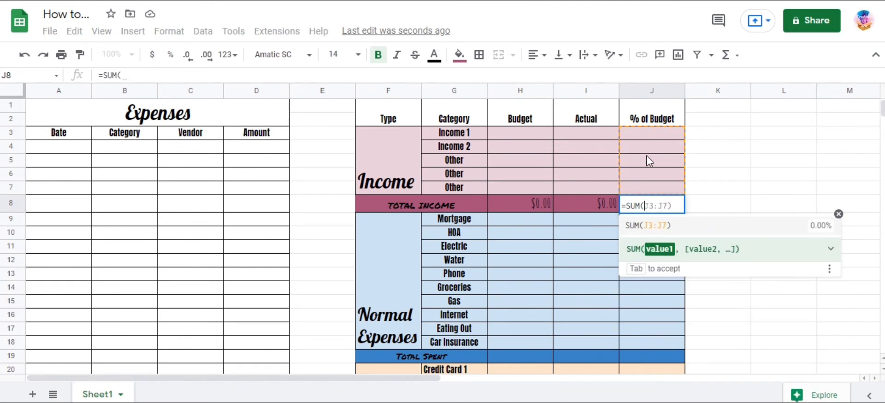
{"action": "left_click", "coordinate": [651, 139]}
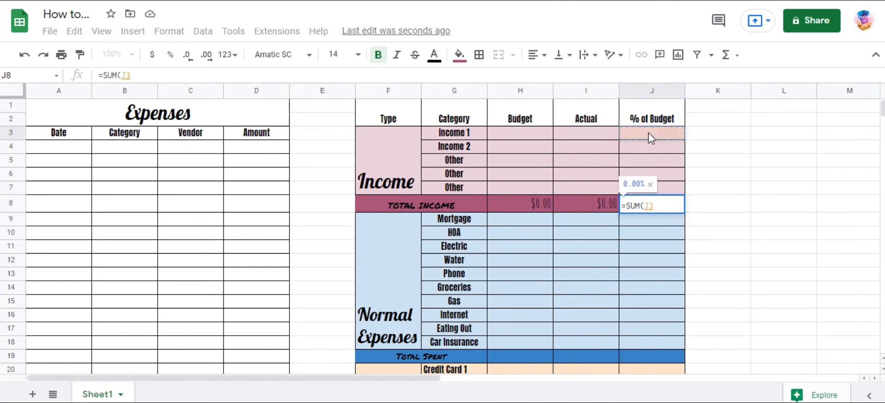
{"action": "left_click_drag", "start_coordinate": [650, 137], "coordinate": [662, 190]}
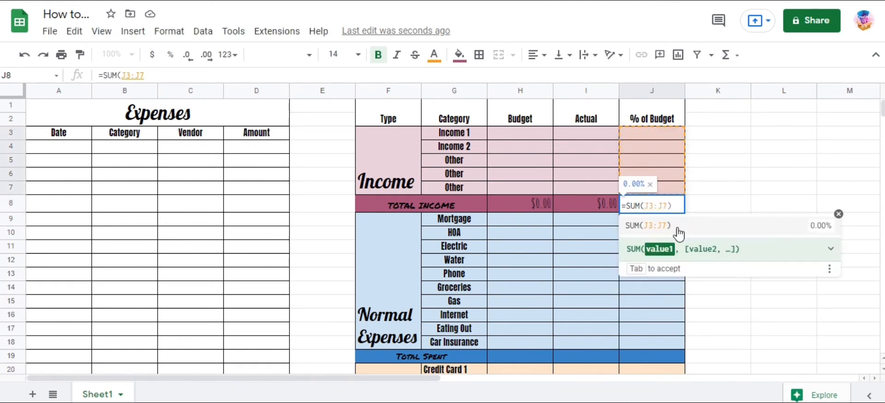
{"action": "key", "text": "Return"}
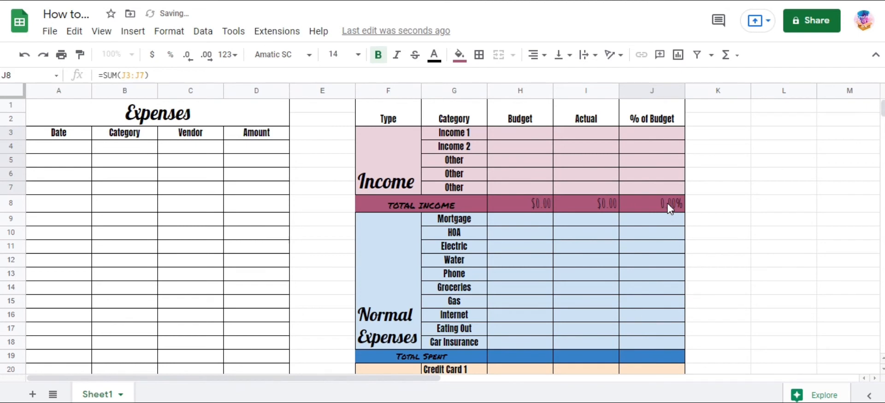
Step: Enter sample Budget amounts of 678 for Income 1, 89 for Income 2 and 657 for the first Other row
{"action": "left_click", "coordinate": [514, 140]}
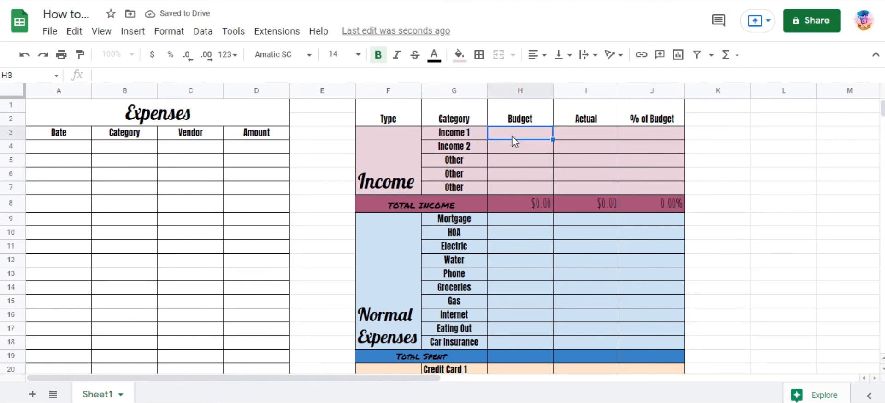
{"action": "type", "text": "678"}
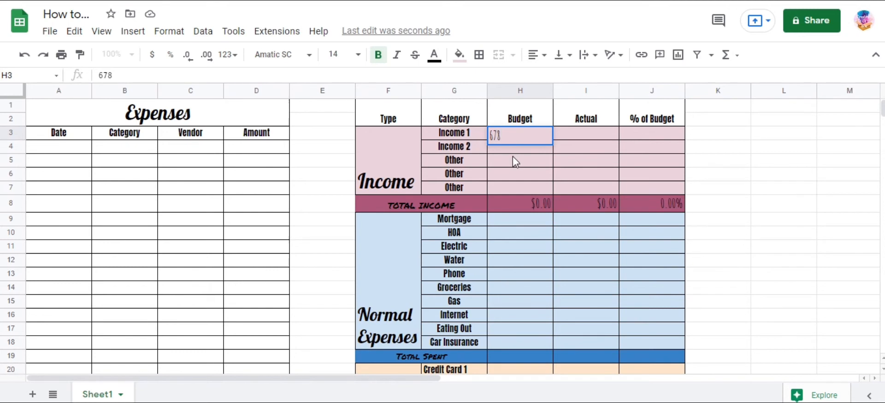
{"action": "key", "text": "Return"}
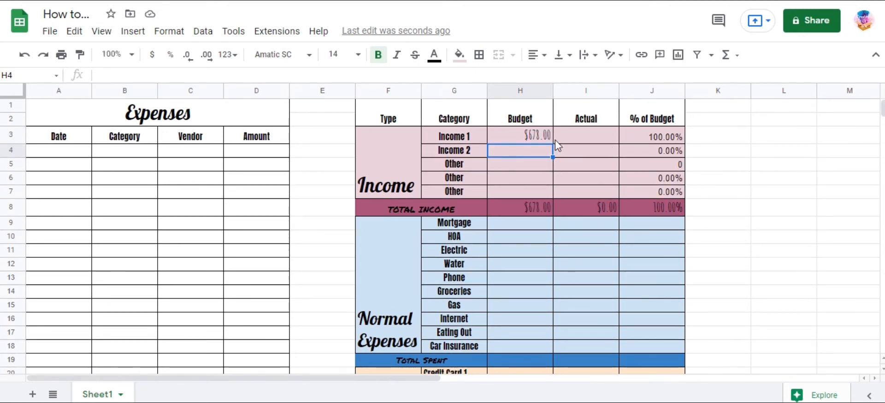
{"action": "type", "text": "89"}
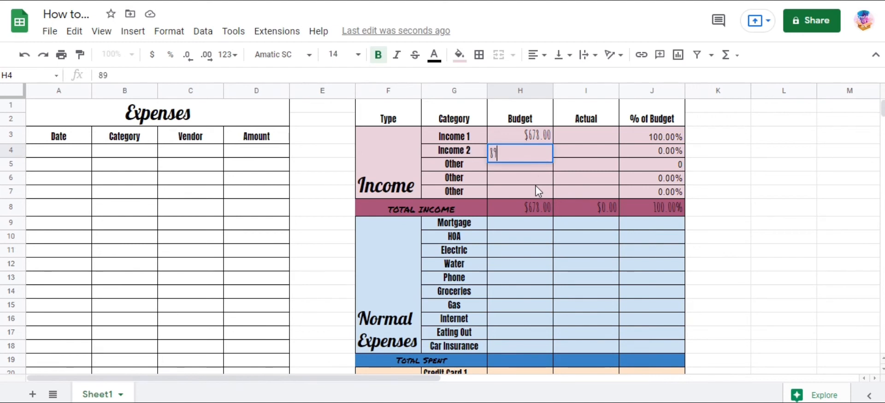
{"action": "key", "text": "Return"}
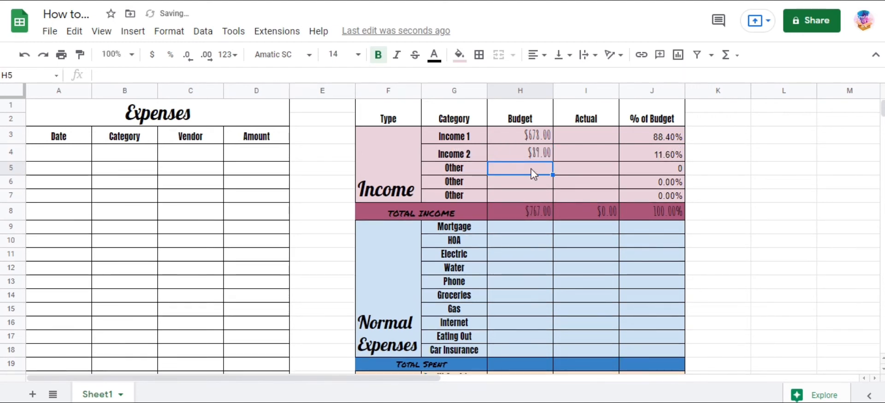
{"action": "type", "text": "657"}
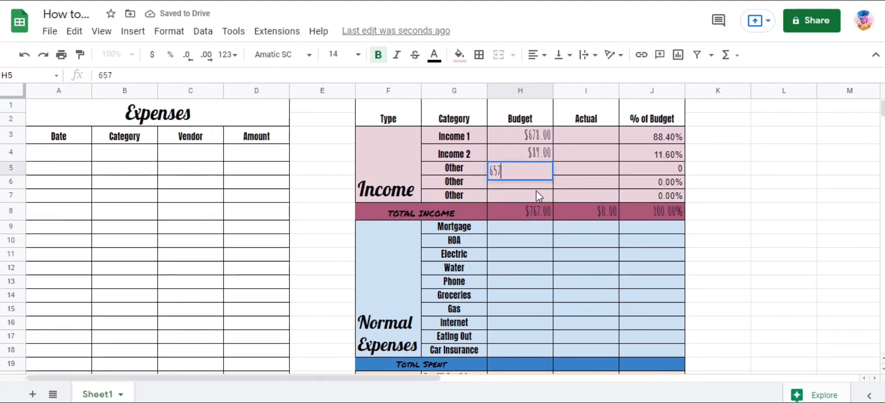
{"action": "key", "text": "Return"}
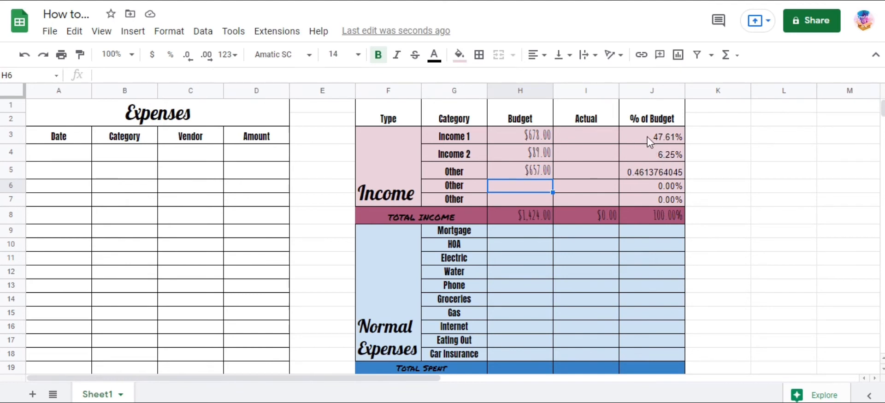
Step: Format the income % of Budget cells J3:J7 in bold Amatic SC at size 14
{"action": "left_click_drag", "start_coordinate": [647, 135], "coordinate": [664, 202]}
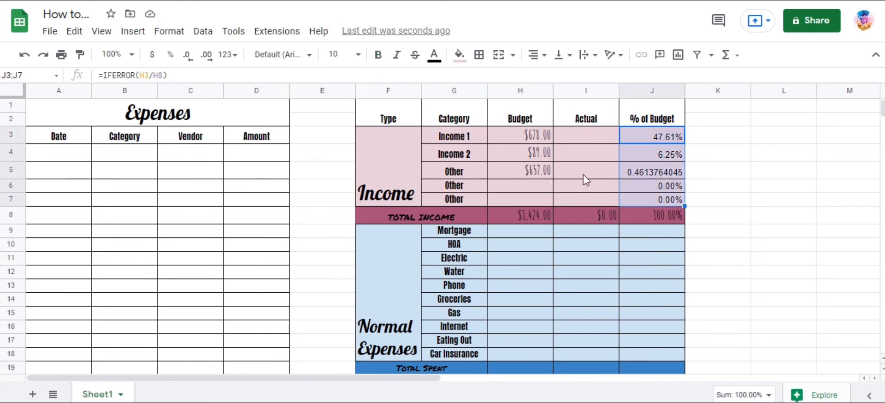
{"action": "left_click", "coordinate": [270, 59]}
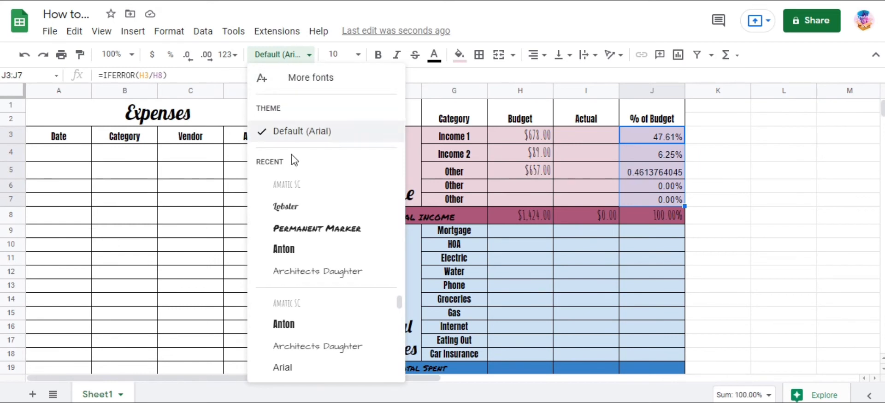
{"action": "left_click", "coordinate": [300, 188]}
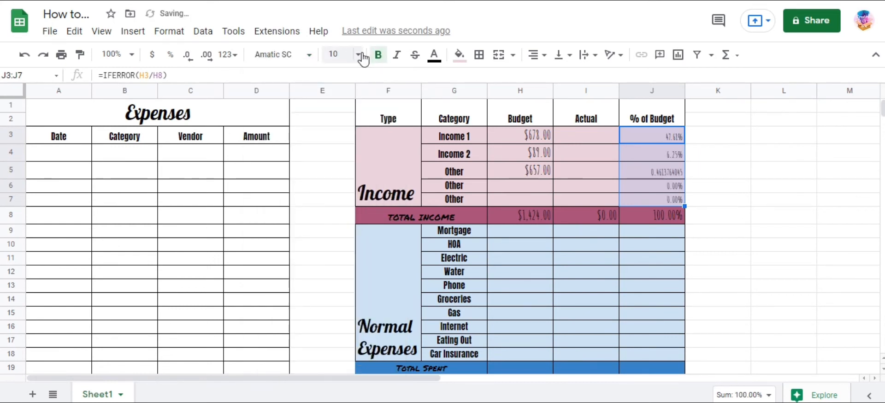
{"action": "left_click", "coordinate": [336, 54]}
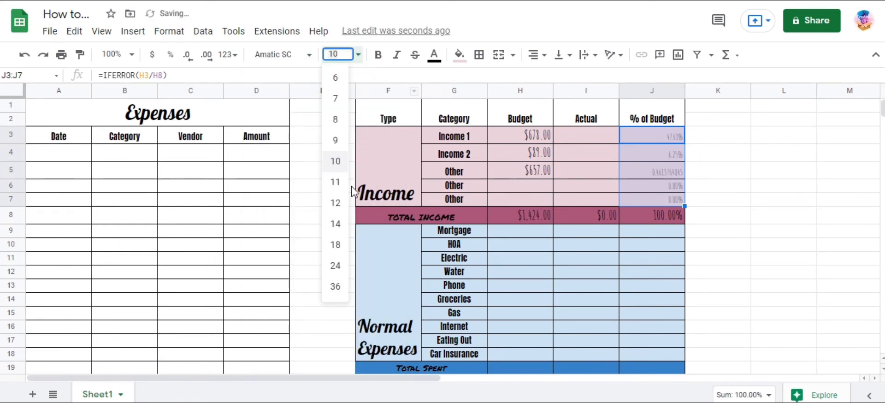
{"action": "left_click", "coordinate": [337, 226]}
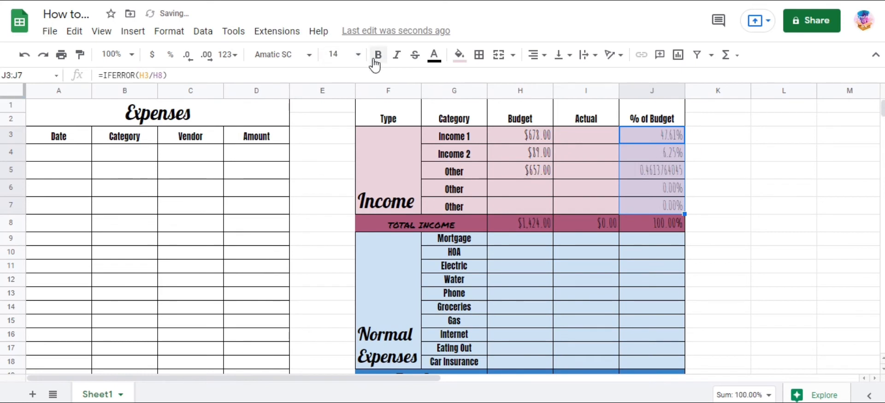
{"action": "left_click", "coordinate": [377, 55]}
{"action": "left_click", "coordinate": [637, 188]}
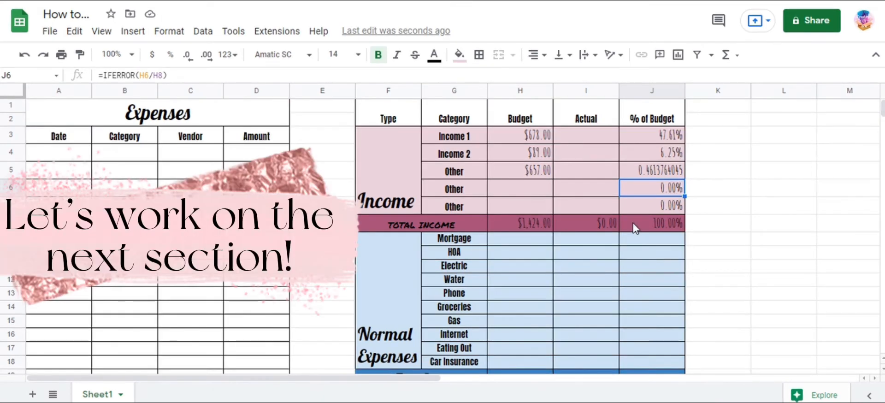
Step: Enter the formula =SUM(H9:H18) in H19 to total the Normal Expenses Budget column
{"action": "scroll", "coordinate": [528, 330], "scroll_direction": "down", "scroll_amount": 1}
{"action": "left_click", "coordinate": [526, 332]}
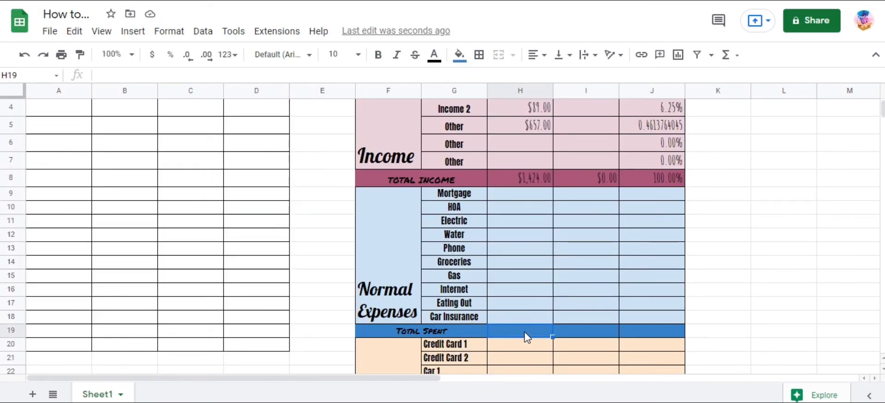
{"action": "type", "text": "="}
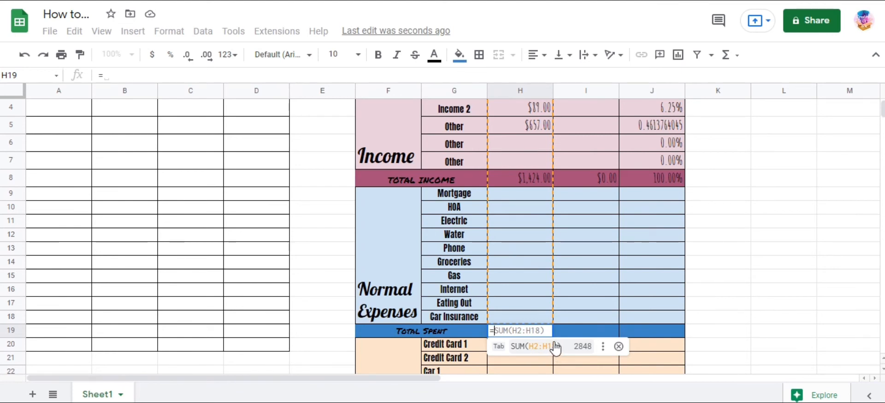
{"action": "left_click", "coordinate": [509, 328]}
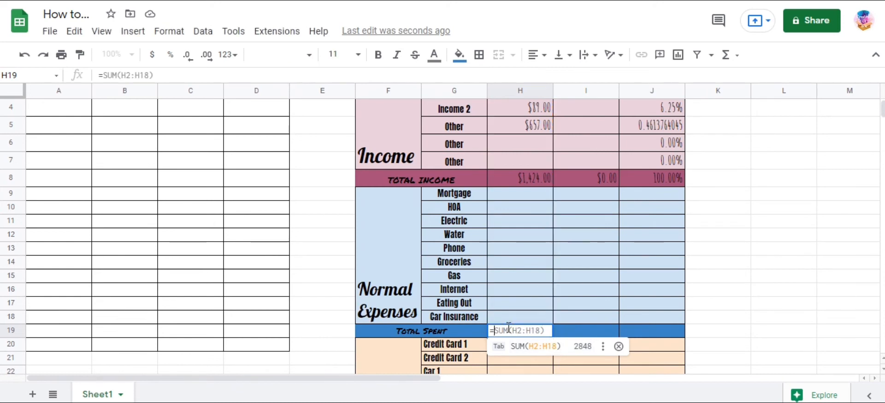
{"action": "type", "text": "sum"}
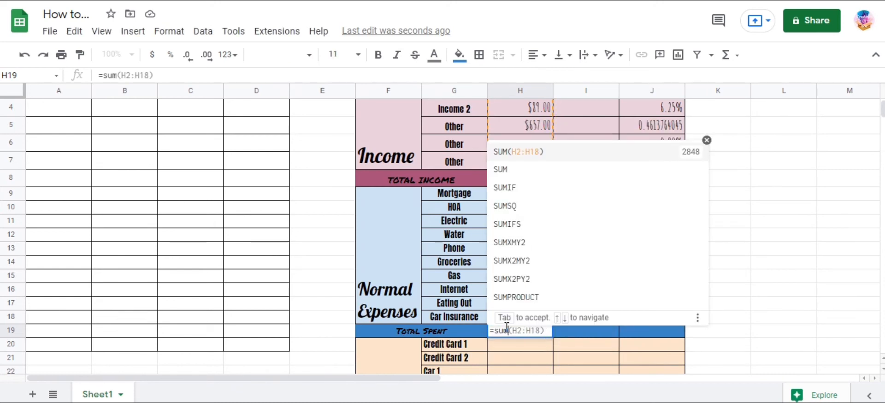
{"action": "left_click", "coordinate": [504, 170]}
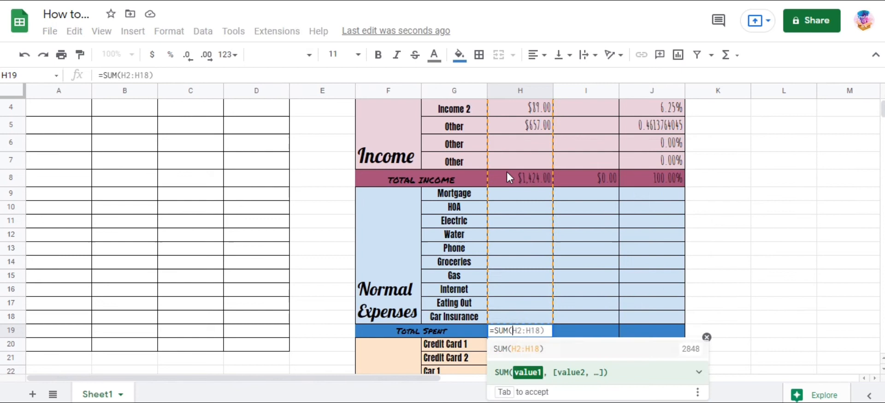
{"action": "left_click", "coordinate": [510, 200]}
{"action": "left_click_drag", "start_coordinate": [511, 199], "coordinate": [542, 318]}
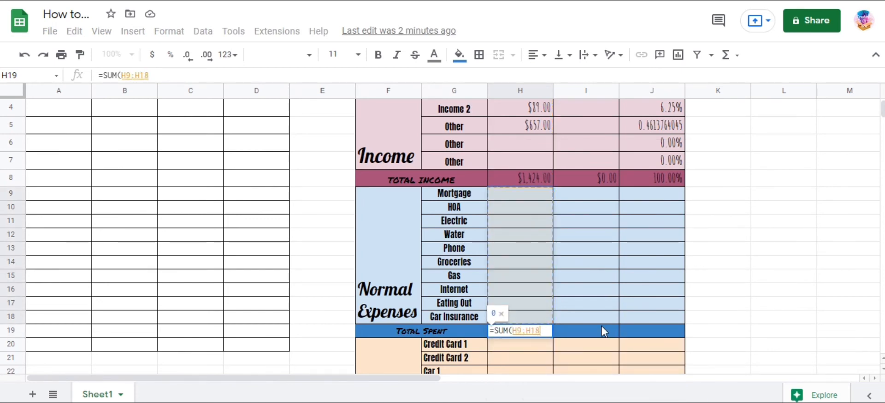
{"action": "type", "text": ")"}
{"action": "key", "text": "Return"}
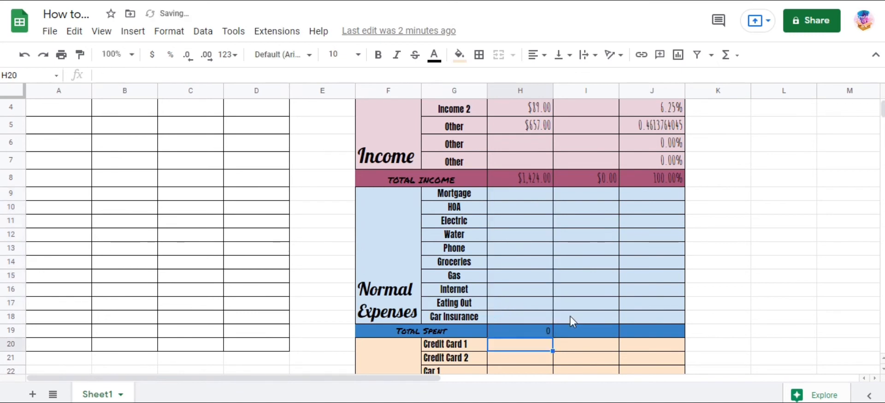
Step: Format the Normal Expenses Budget cells H9:H19 as currency in bold Amatic SC at size 14
{"action": "left_click_drag", "start_coordinate": [520, 197], "coordinate": [538, 333]}
{"action": "left_click", "coordinate": [151, 56]}
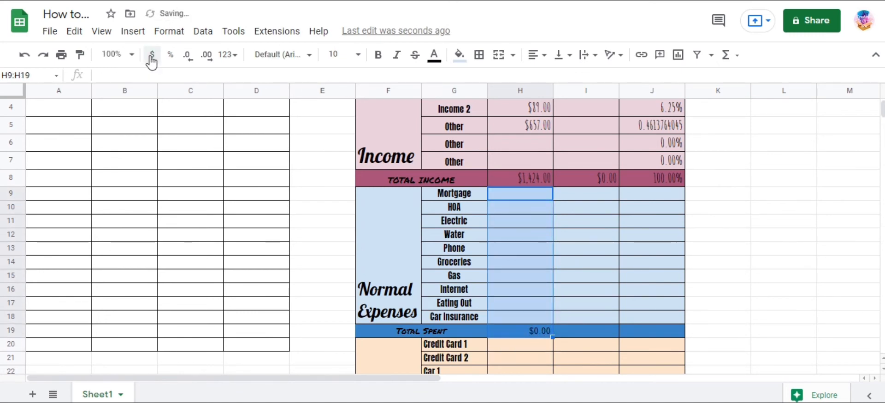
{"action": "left_click", "coordinate": [306, 61]}
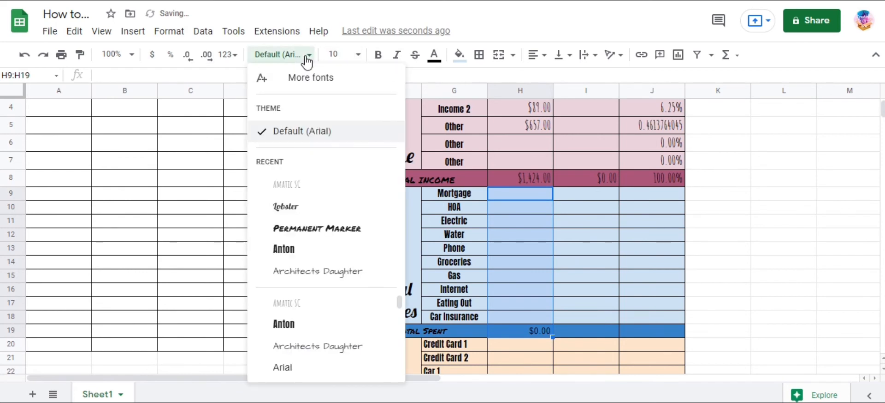
{"action": "left_click", "coordinate": [300, 186]}
{"action": "left_click", "coordinate": [358, 54]}
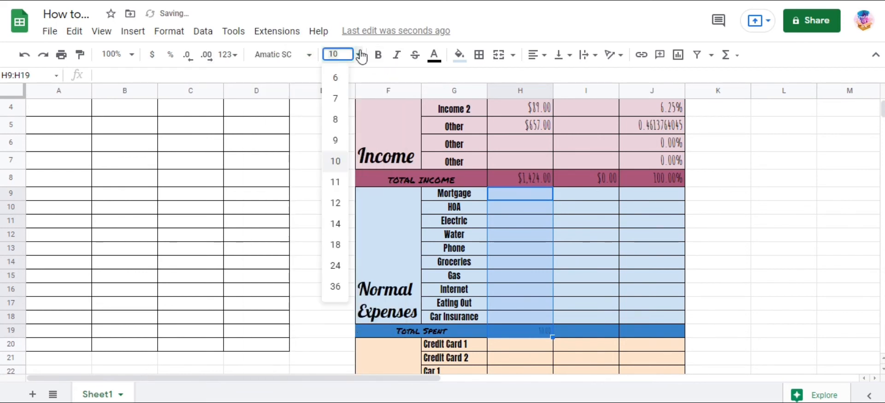
{"action": "left_click", "coordinate": [335, 223]}
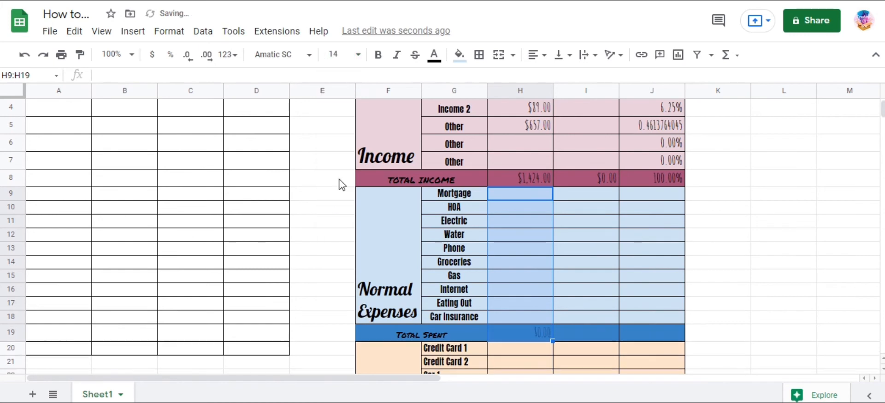
{"action": "left_click", "coordinate": [378, 55]}
{"action": "left_click", "coordinate": [519, 295]}
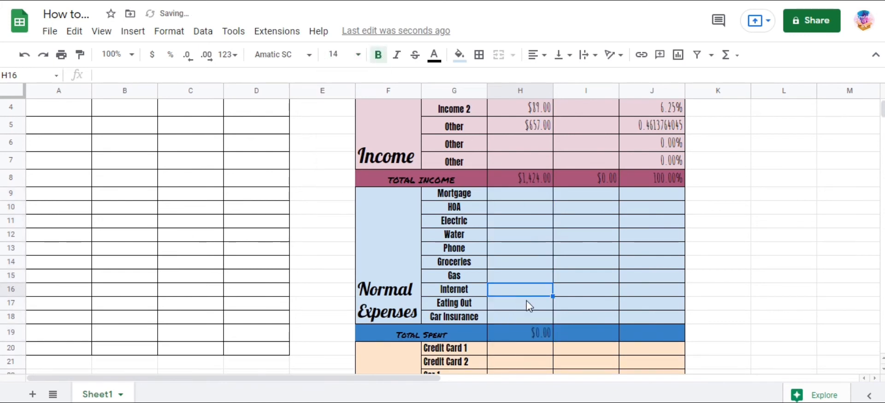
Step: Copy the Total Spent formula from H19 across to I19 so it sums the Actual column
{"action": "left_click", "coordinate": [585, 336]}
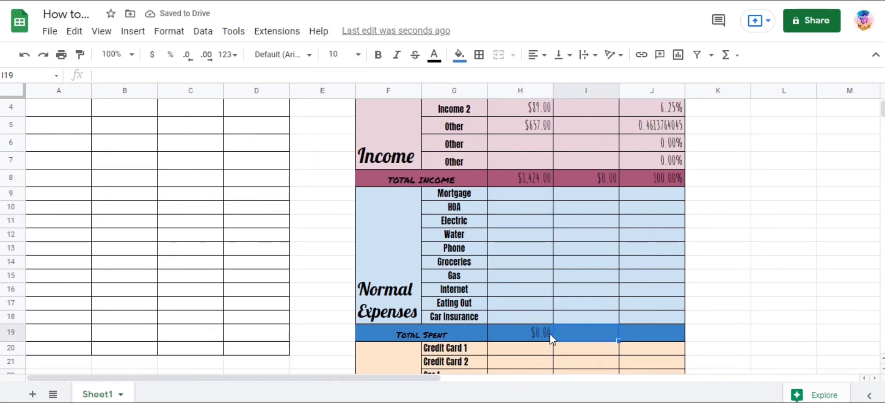
{"action": "left_click", "coordinate": [548, 334]}
{"action": "left_click_drag", "start_coordinate": [553, 342], "coordinate": [597, 338]}
{"action": "left_click", "coordinate": [598, 306]}
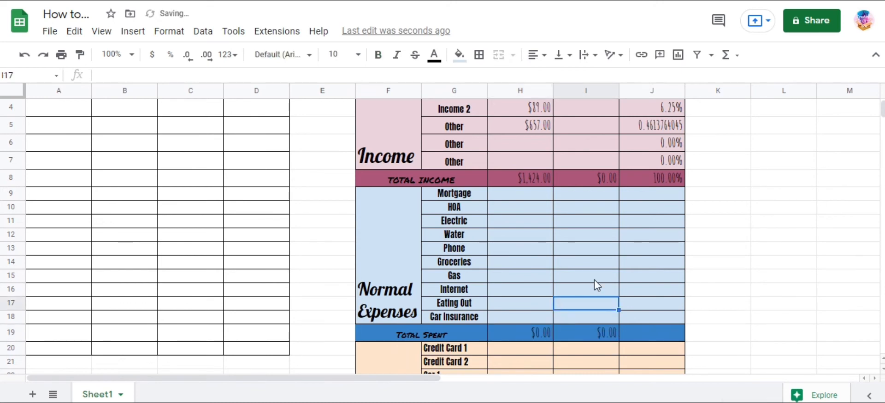
{"action": "left_click", "coordinate": [601, 328]}
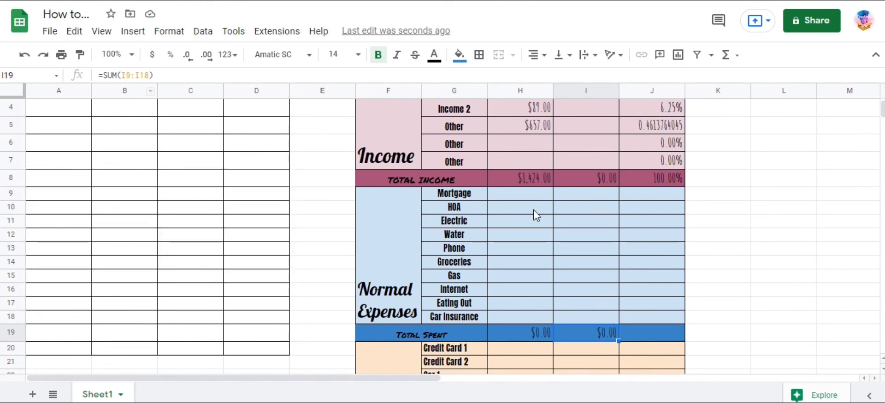
{"action": "left_click", "coordinate": [588, 198]}
{"action": "key", "text": "Down"}
{"action": "key", "text": "Down"}
{"action": "key", "text": "Down"}
{"action": "key", "text": "Down"}
{"action": "key", "text": "Down"}
{"action": "key", "text": "Down"}
{"action": "key", "text": "Down"}
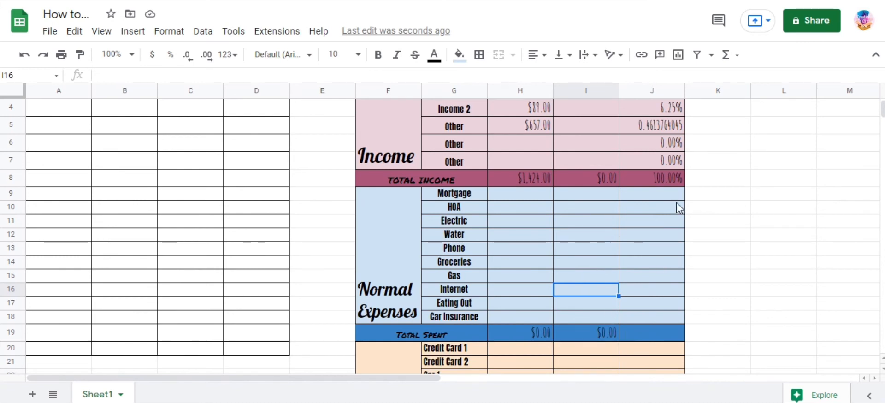
{"action": "key", "text": "Right"}
{"action": "key", "text": "Down"}
{"action": "key", "text": "Down"}
{"action": "key", "text": "Down"}
Step: Enter the formula =IFERROR(H9/H8) in J9 for the Mortgage row's % of Budget
{"action": "scroll", "coordinate": [644, 148], "scroll_direction": "down", "scroll_amount": 1}
{"action": "left_click", "coordinate": [641, 142]}
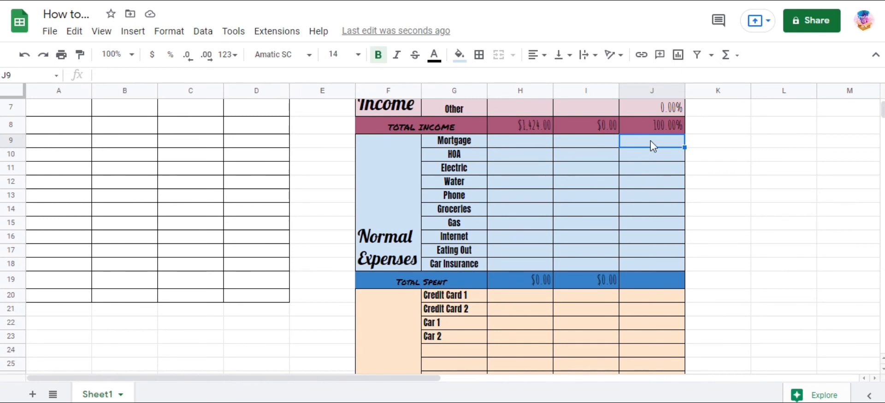
{"action": "type", "text": "="}
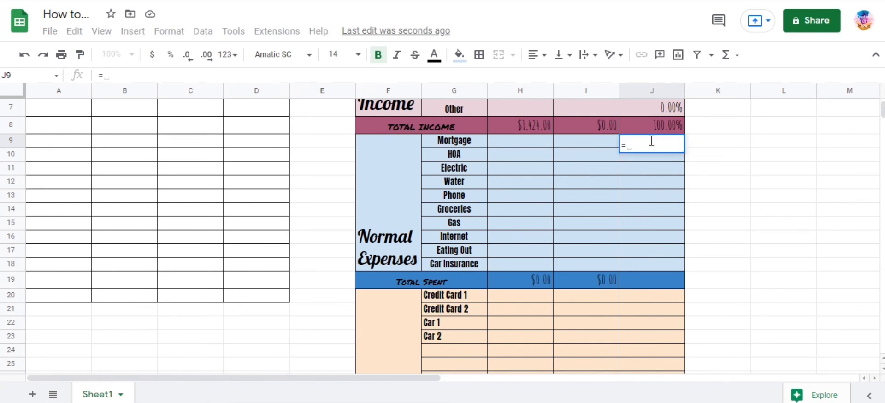
{"action": "type", "text": "ifer"}
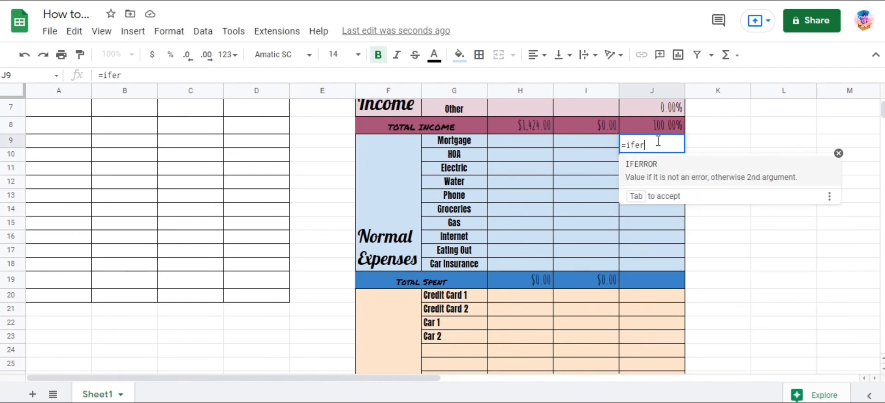
{"action": "left_click", "coordinate": [665, 171]}
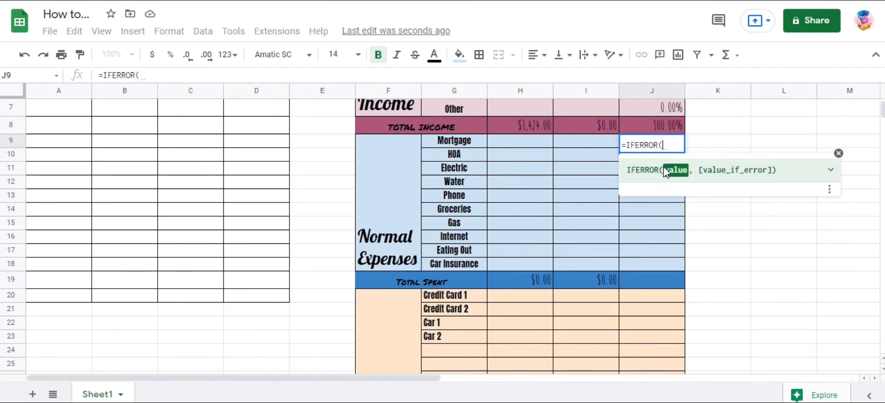
{"action": "left_click", "coordinate": [530, 147]}
{"action": "type", "text": "/"}
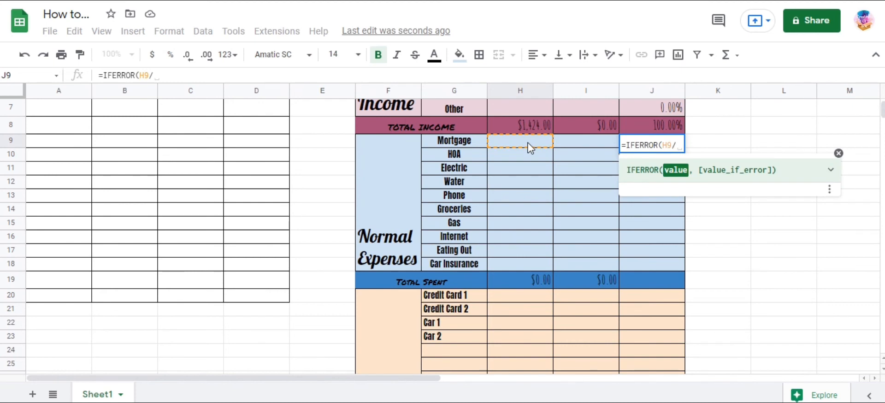
{"action": "left_click", "coordinate": [528, 127]}
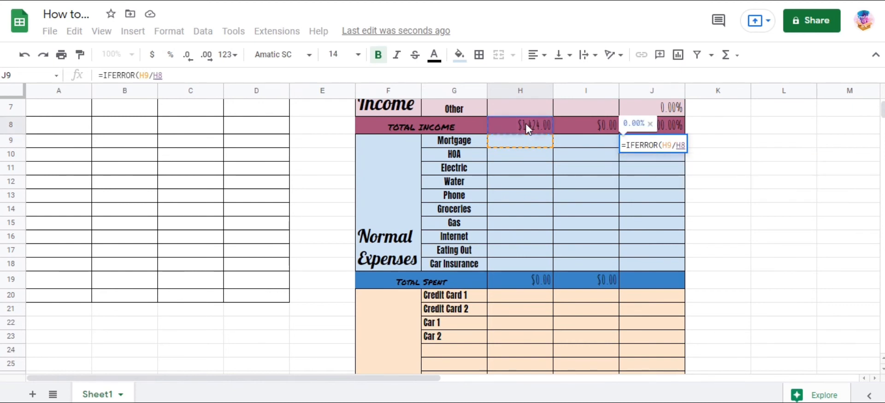
{"action": "type", "text": ")"}
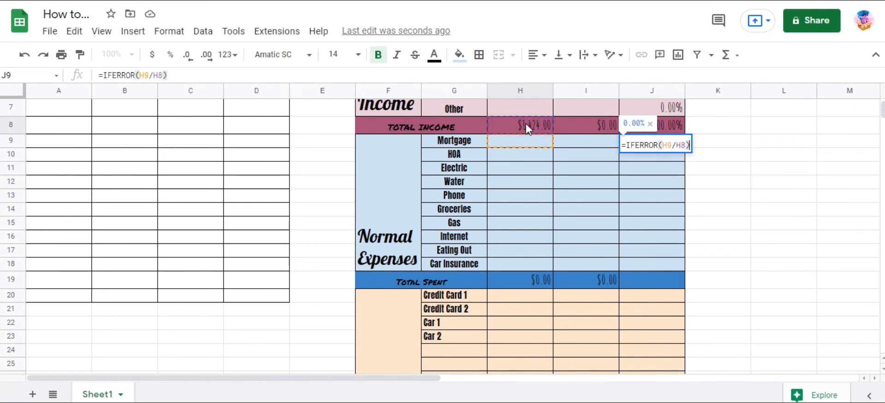
{"action": "left_click", "coordinate": [566, 176]}
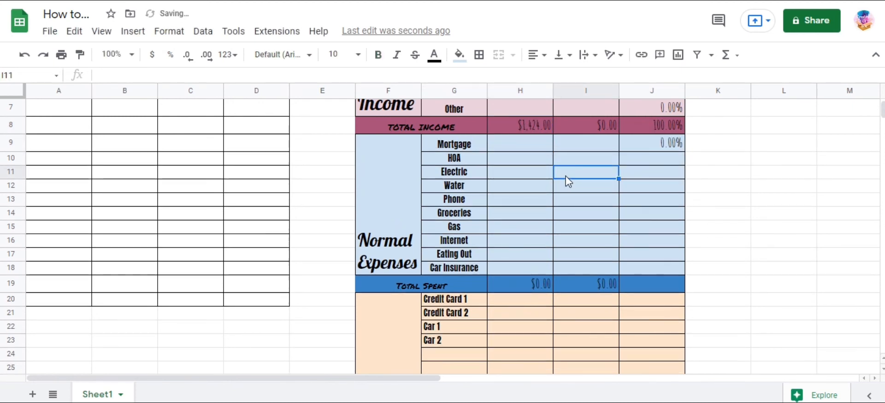
Step: Enter a sample Budget amount of 56 for Mortgage in H9
{"action": "left_click", "coordinate": [537, 149]}
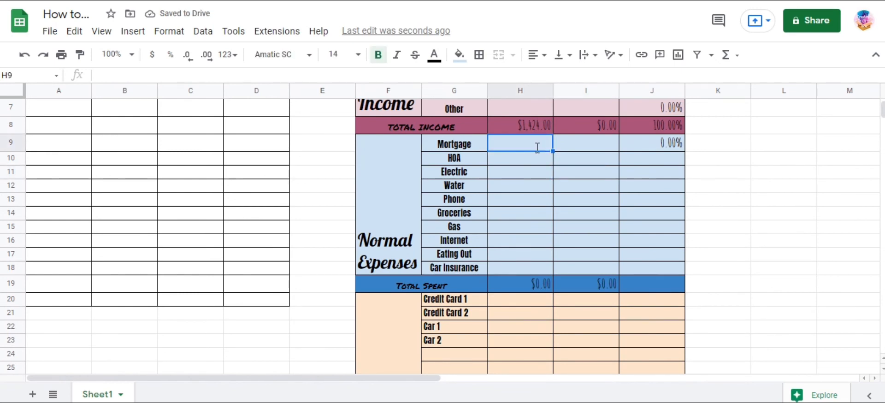
{"action": "type", "text": "56"}
{"action": "left_click", "coordinate": [534, 174]}
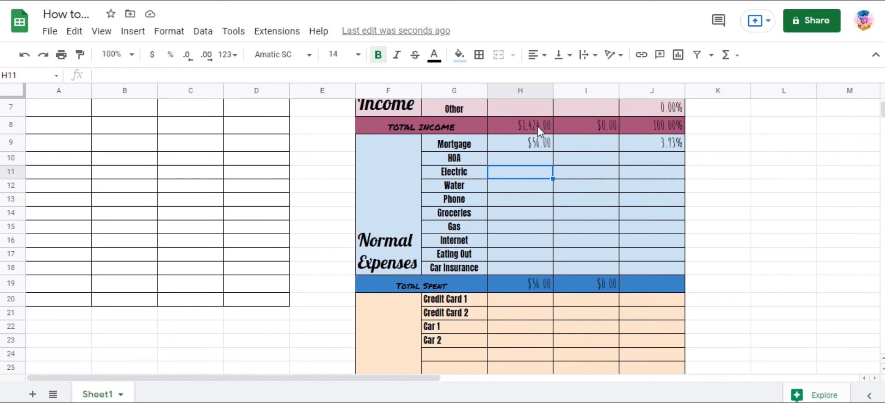
Step: Fill the % of Budget formula from J9 down through J18 and check the copied formula in J10
{"action": "left_click", "coordinate": [643, 153]}
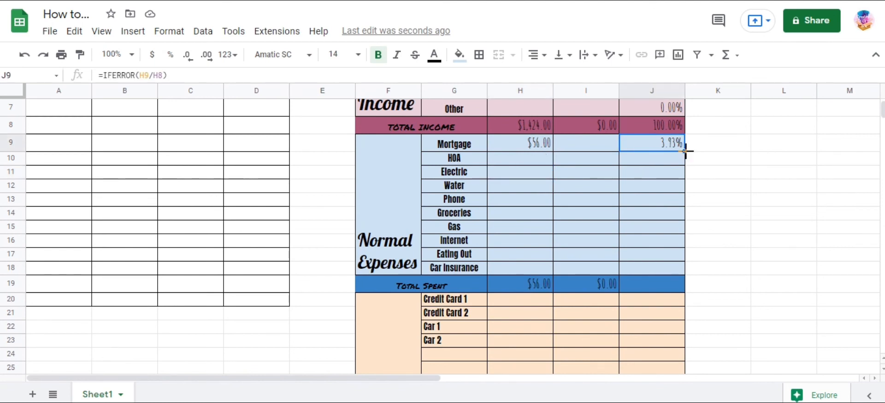
{"action": "left_click_drag", "start_coordinate": [685, 151], "coordinate": [684, 272]}
{"action": "left_click", "coordinate": [661, 162]}
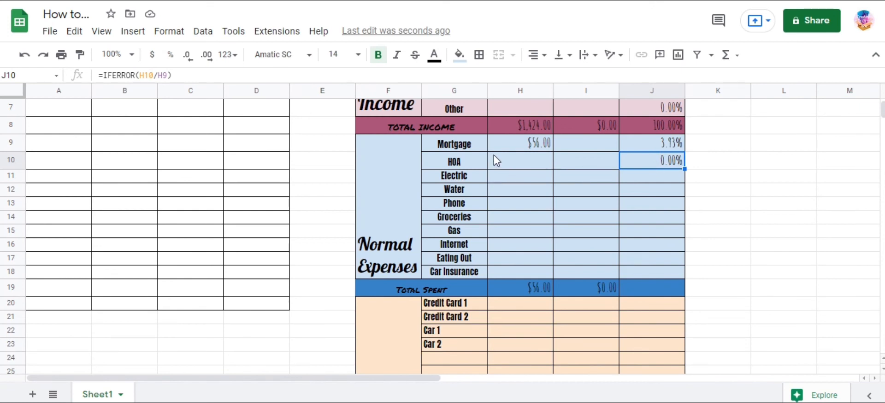
Step: Correct the HOA row's % of Budget formula in J10 to =IFERROR(H10/H8)
{"action": "left_click", "coordinate": [529, 133]}
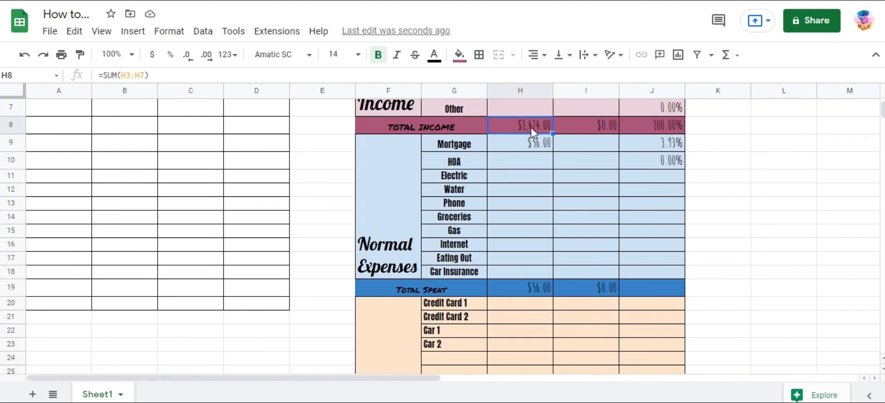
{"action": "left_click", "coordinate": [668, 163]}
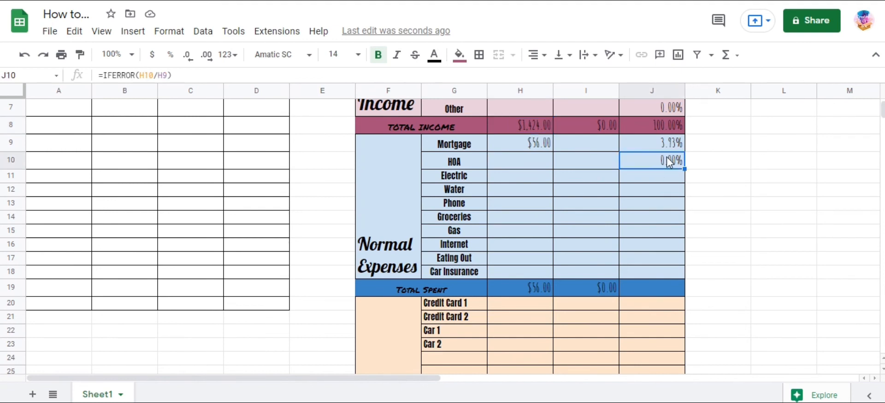
{"action": "left_click", "coordinate": [165, 76]}
{"action": "key", "text": "BackSpace"}
{"action": "key", "text": "BackSpace"}
{"action": "type", "text": "H8"}
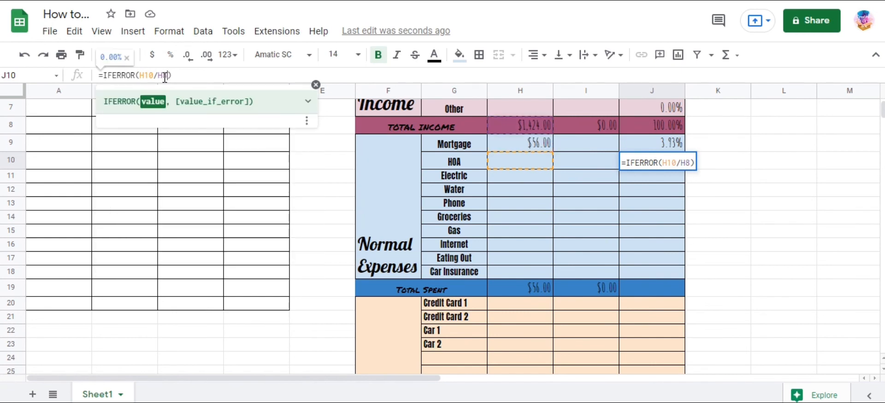
{"action": "left_click", "coordinate": [599, 177]}
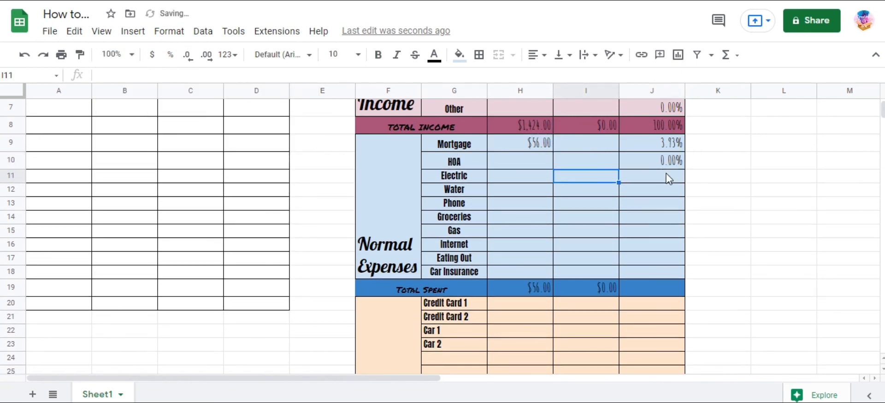
Step: Correct the Electric row's % of Budget formula in J11 to =IFERROR(H11/H8)
{"action": "left_click", "coordinate": [629, 179]}
{"action": "left_click", "coordinate": [176, 76]}
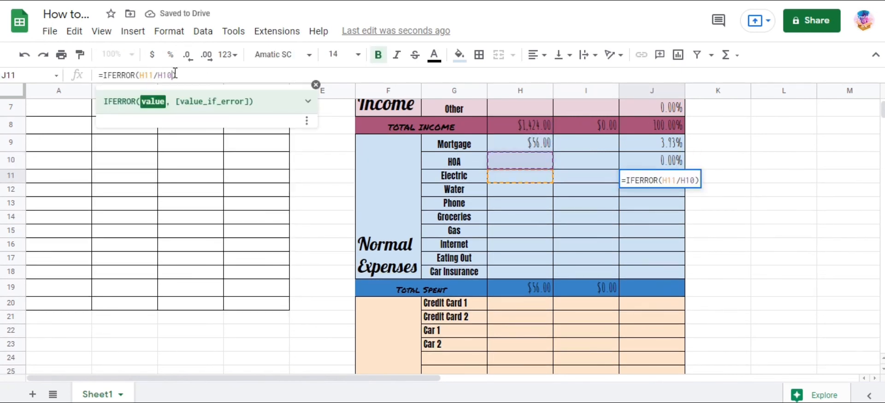
{"action": "key", "text": "BackSpace"}
{"action": "key", "text": "BackSpace"}
{"action": "type", "text": "8"}
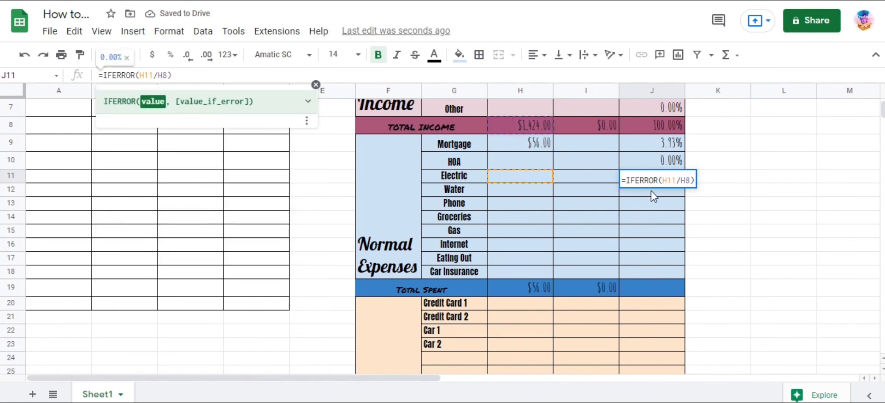
{"action": "key", "text": "Return"}
Step: Correct the Water row's % of Budget formula in J12 to =IFERROR(H12/H8)
{"action": "left_click", "coordinate": [171, 75]}
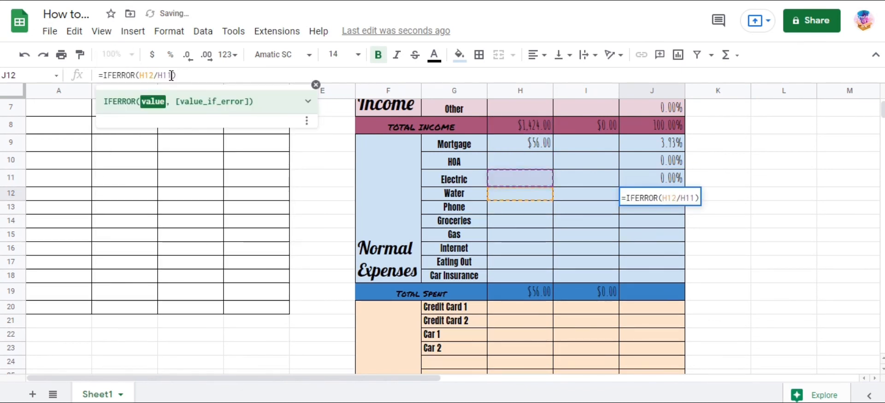
{"action": "key", "text": "BackSpace"}
{"action": "key", "text": "BackSpace"}
{"action": "type", "text": "8"}
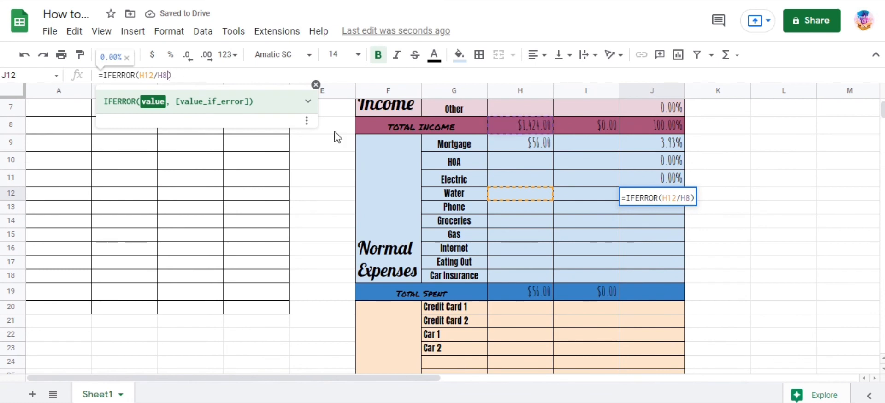
{"action": "key", "text": "Return"}
Step: Correct the Phone row's % of Budget formula in J13 to =IFERROR(H13/H8)
{"action": "left_click", "coordinate": [173, 75]}
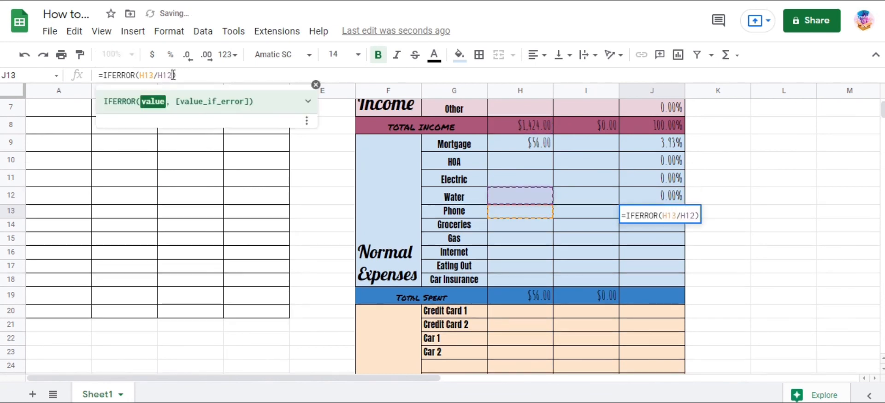
{"action": "key", "text": "BackSpace"}
{"action": "type", "text": "8"}
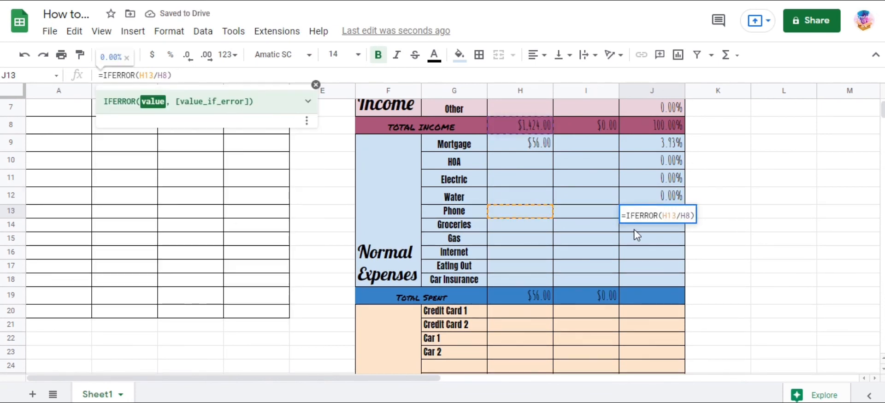
{"action": "key", "text": "Return"}
Step: Correct the Groceries row's % of Budget formula in J14 to =IFERROR(H14/H8)
{"action": "left_click", "coordinate": [173, 75]}
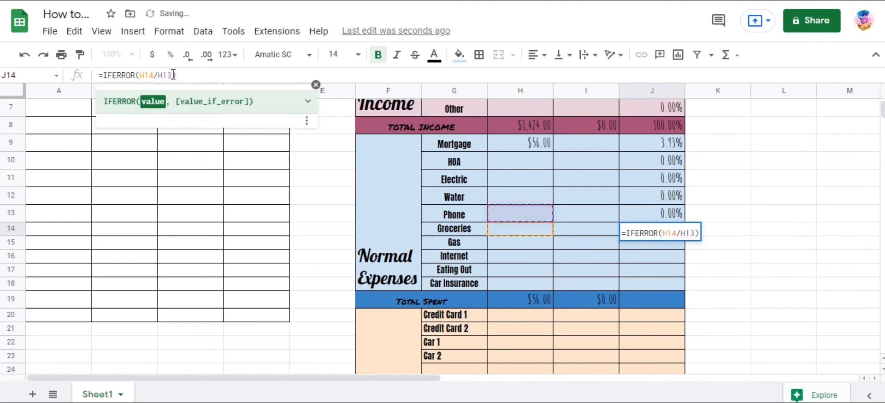
{"action": "key", "text": "BackSpace"}
{"action": "key", "text": "BackSpace"}
{"action": "type", "text": "8"}
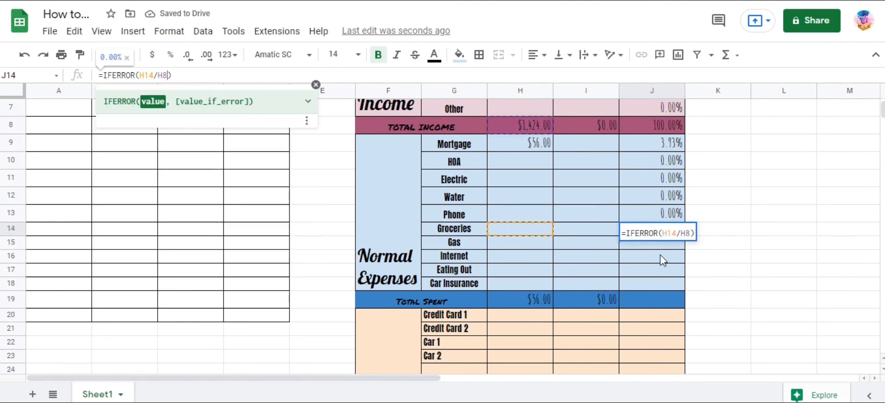
{"action": "key", "text": "Return"}
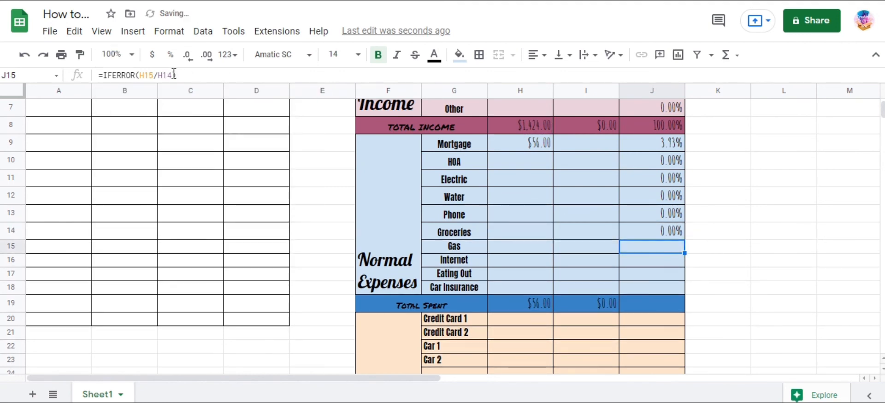
Step: Correct the Gas row's % of Budget formula in J15 to =IFERROR(H15/H8)
{"action": "left_click", "coordinate": [173, 74]}
{"action": "key", "text": "BackSpace"}
{"action": "key", "text": "BackSpace"}
{"action": "type", "text": "8"}
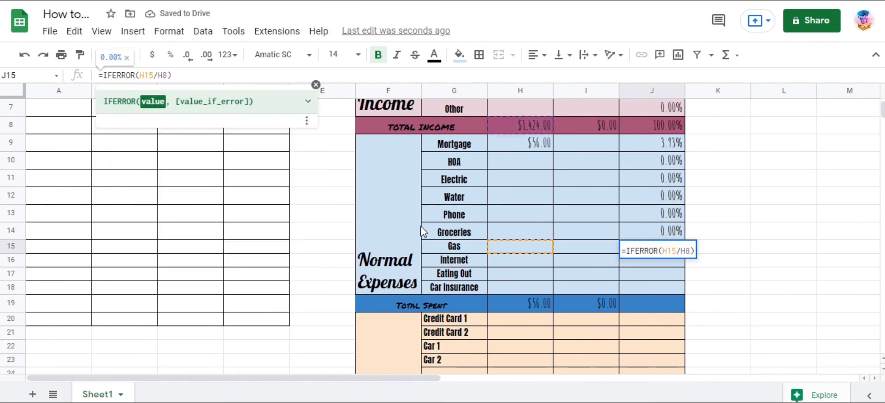
{"action": "key", "text": "Return"}
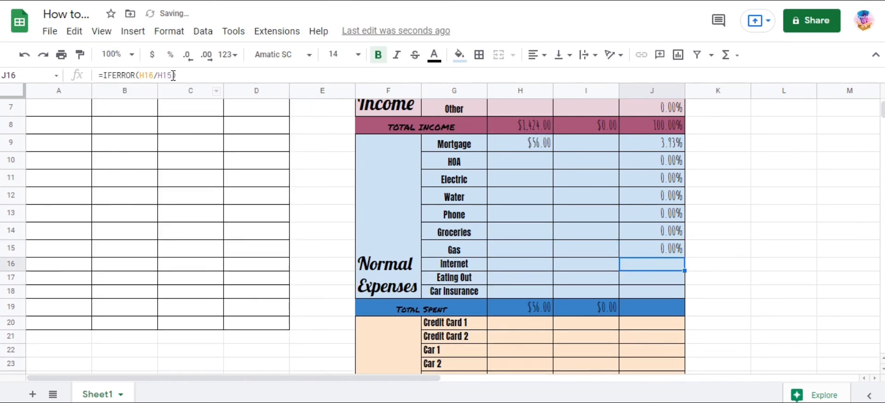
Step: Correct the Internet row's % of Budget formula in J16 to =IFERROR(H16/H8)
{"action": "left_click", "coordinate": [174, 74]}
{"action": "key", "text": "BackSpace"}
{"action": "key", "text": "BackSpace"}
{"action": "type", "text": "8"}
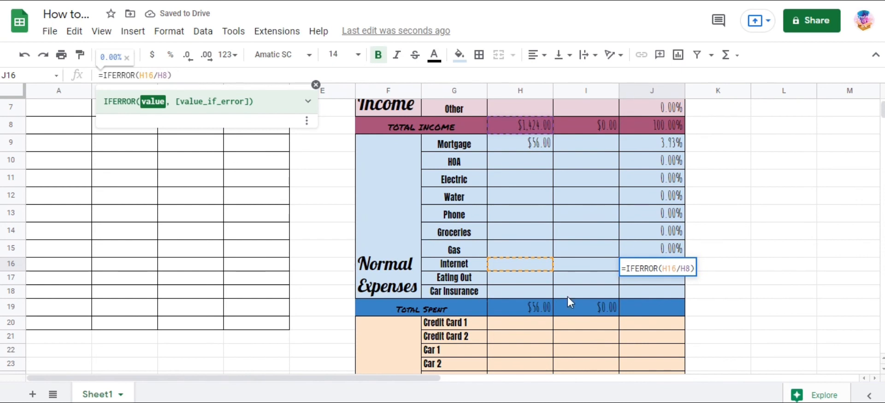
{"action": "key", "text": "Return"}
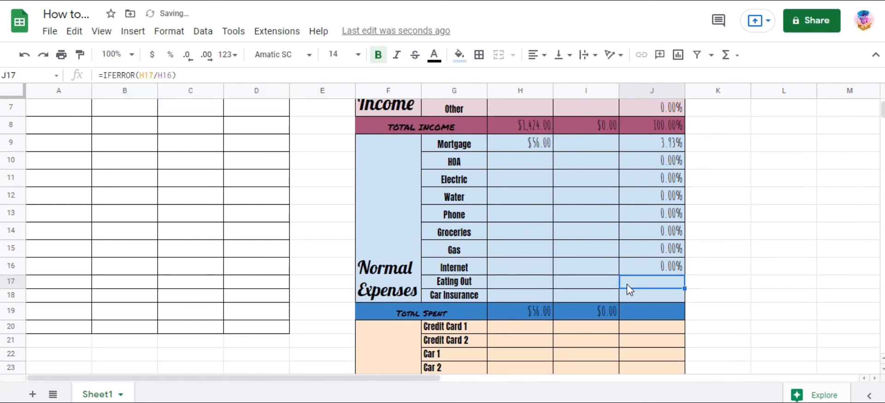
Step: Correct the Eating Out row's % of Budget formula in J17 to =IFERROR(H17/H8)
{"action": "left_click", "coordinate": [174, 75]}
{"action": "key", "text": "BackSpace"}
{"action": "key", "text": "BackSpace"}
{"action": "type", "text": "8"}
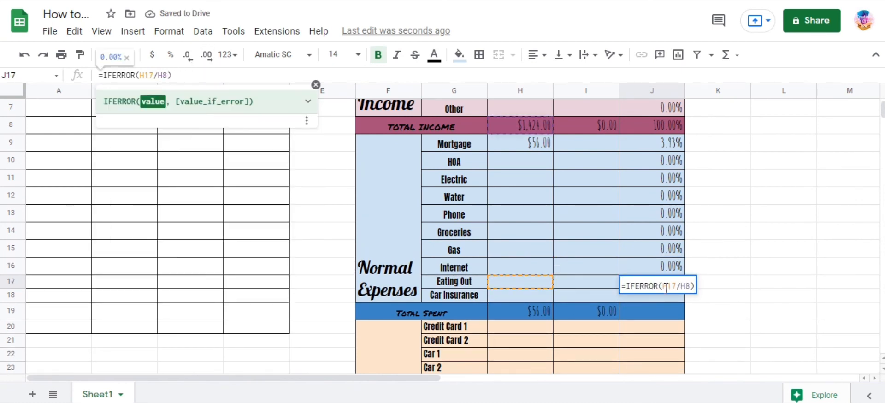
{"action": "key", "text": "Return"}
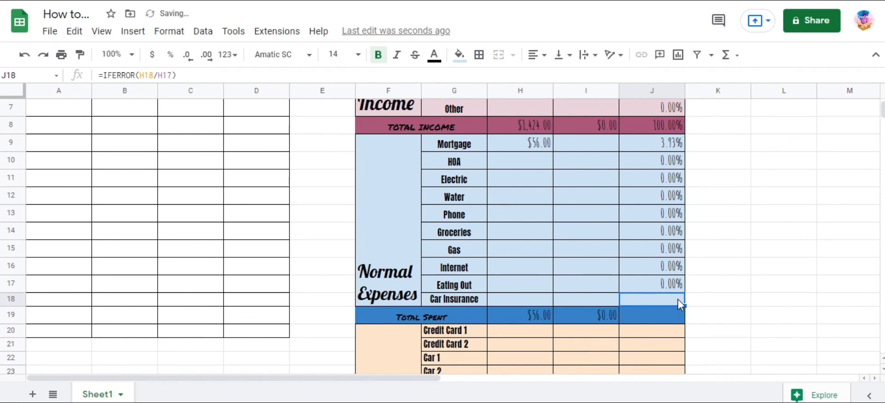
Step: Correct the Car Insurance row's % of Budget formula in J18 to =IFERROR(H18/H8)
{"action": "left_click", "coordinate": [175, 75]}
{"action": "key", "text": "BackSpace"}
{"action": "key", "text": "BackSpace"}
{"action": "type", "text": "8"}
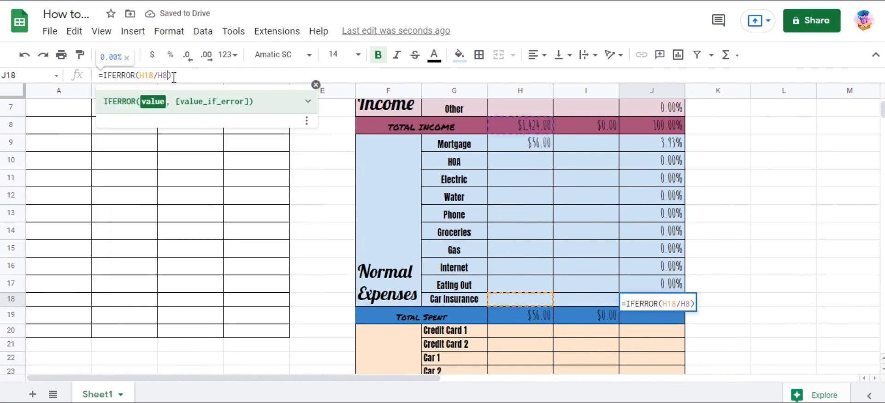
{"action": "left_click", "coordinate": [569, 218]}
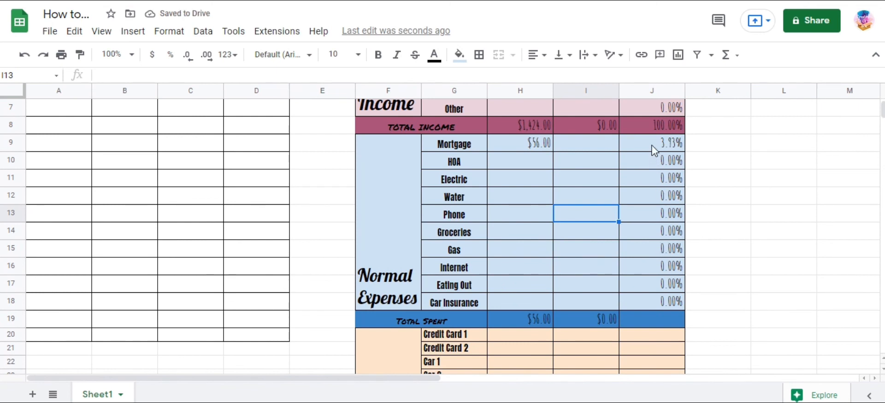
Step: Total the Normal Expenses percentages in the Total Spent row by entering =SUM(J9:J18) in J19
{"action": "left_click_drag", "start_coordinate": [654, 150], "coordinate": [654, 174]}
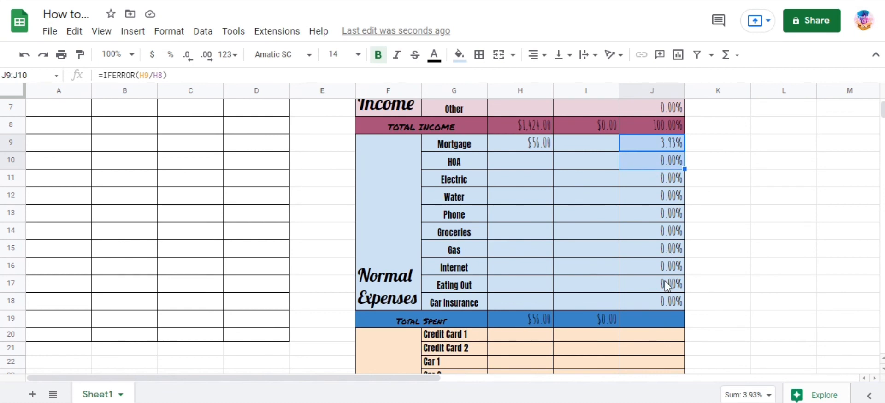
{"action": "left_click", "coordinate": [665, 323]}
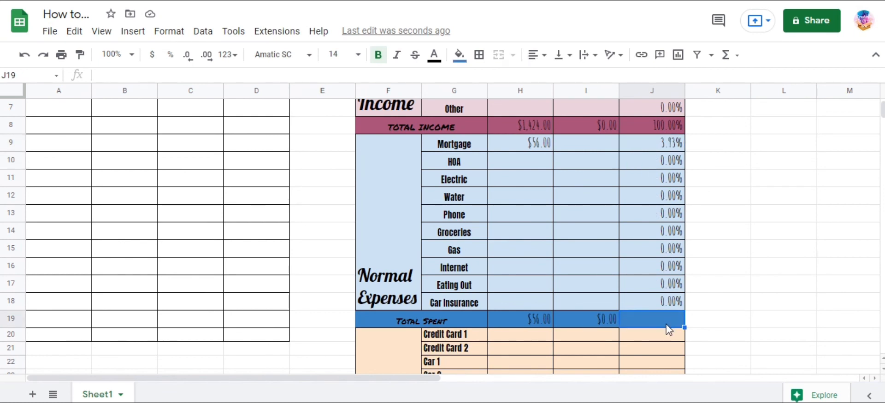
{"action": "type", "text": "="}
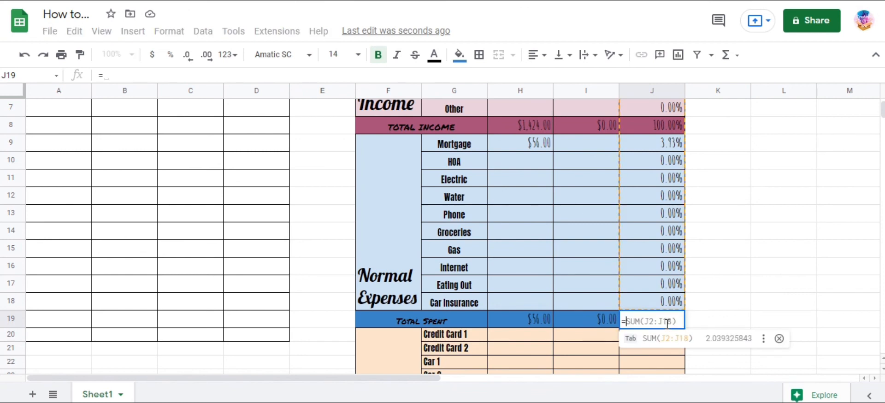
{"action": "type", "text": "sum"}
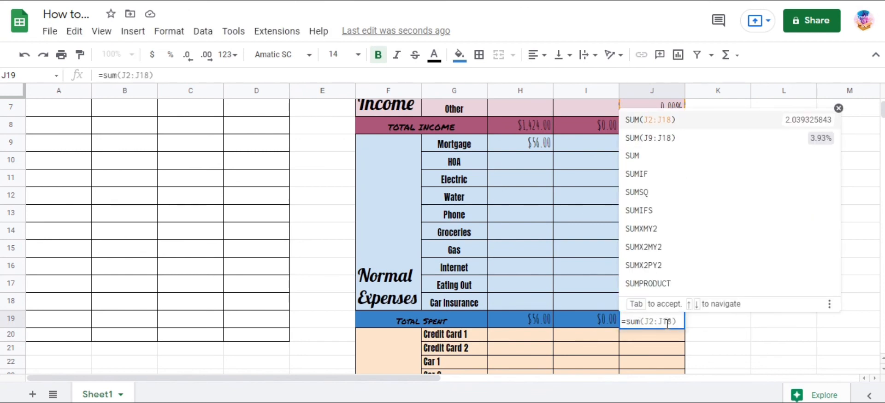
{"action": "left_click", "coordinate": [658, 159]}
{"action": "left_click_drag", "start_coordinate": [658, 144], "coordinate": [678, 301]}
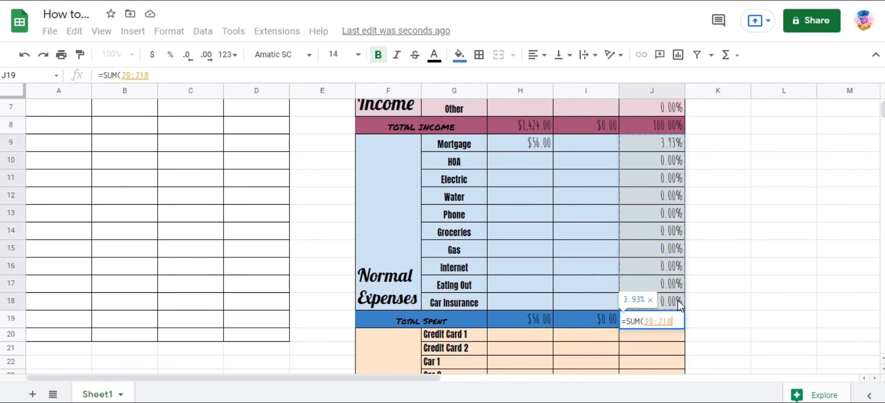
{"action": "type", "text": ")"}
{"action": "key", "text": "Return"}
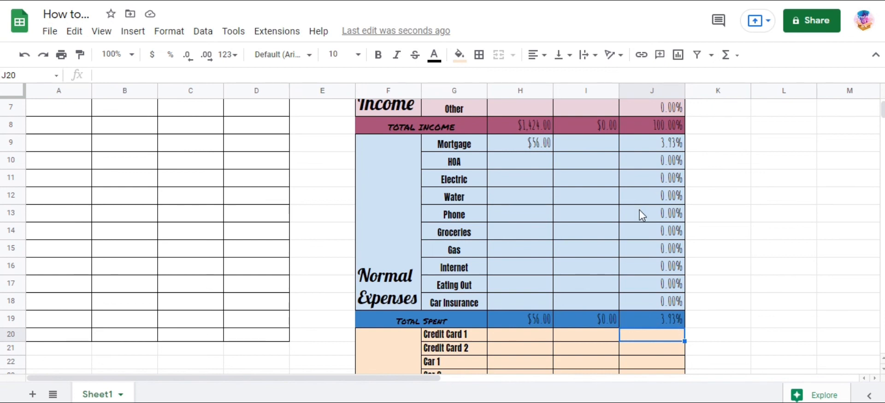
Step: Review the Income, Normal Expenses and Debt sections, checking the Budget cells H9 and H8 and the % of Budget formulas in J9 through J11
{"action": "scroll", "coordinate": [643, 214], "scroll_direction": "down", "scroll_amount": 2}
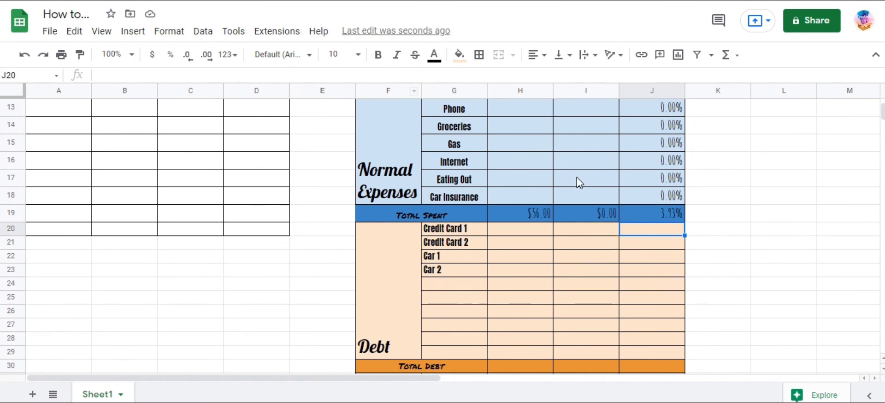
{"action": "scroll", "coordinate": [578, 183], "scroll_direction": "down", "scroll_amount": 2}
{"action": "scroll", "coordinate": [555, 160], "scroll_direction": "up", "scroll_amount": 1}
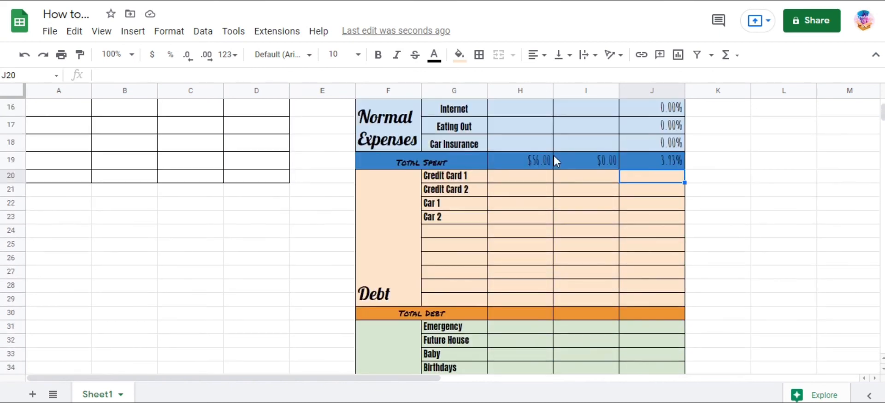
{"action": "scroll", "coordinate": [555, 159], "scroll_direction": "up", "scroll_amount": 2}
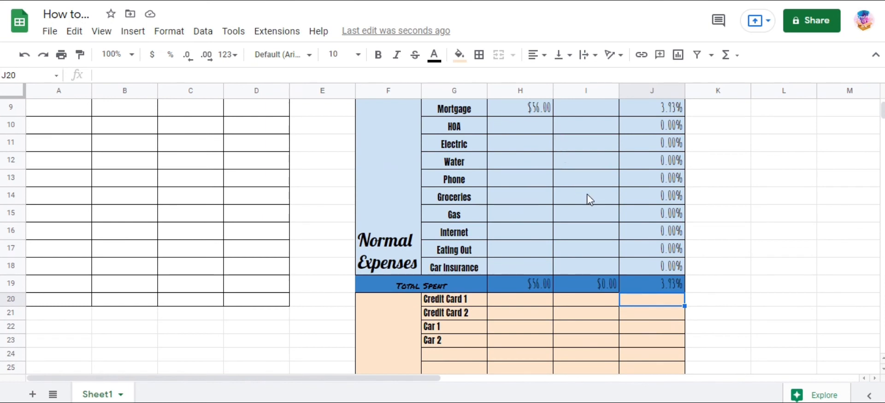
{"action": "scroll", "coordinate": [669, 226], "scroll_direction": "up", "scroll_amount": 2}
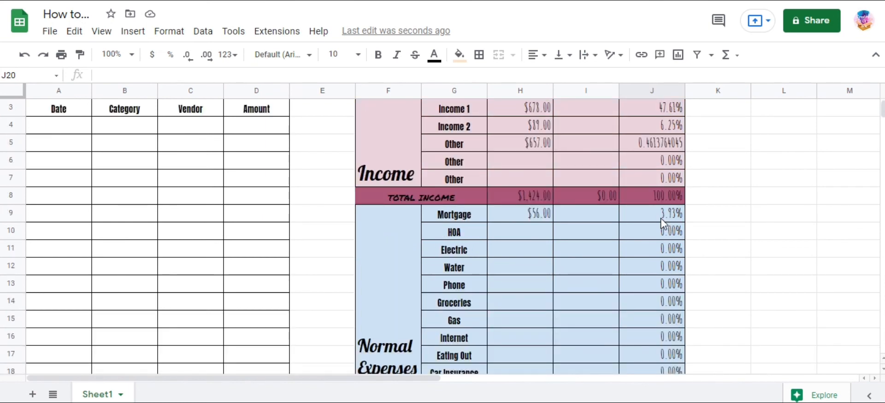
{"action": "left_click", "coordinate": [661, 220]}
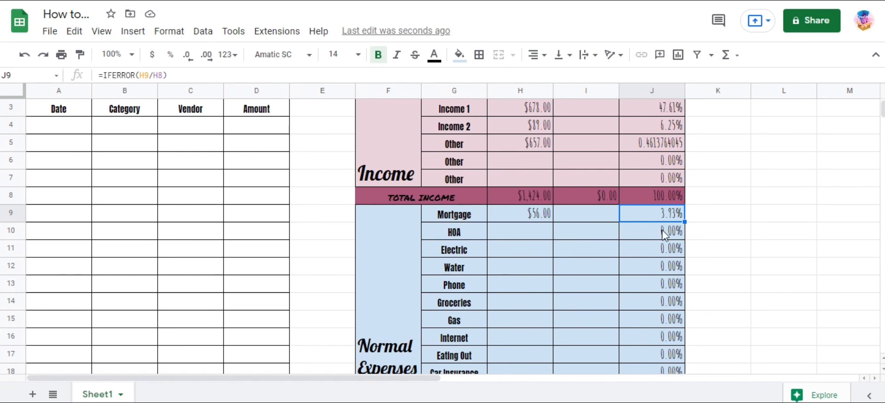
{"action": "scroll", "coordinate": [666, 245], "scroll_direction": "down", "scroll_amount": 2}
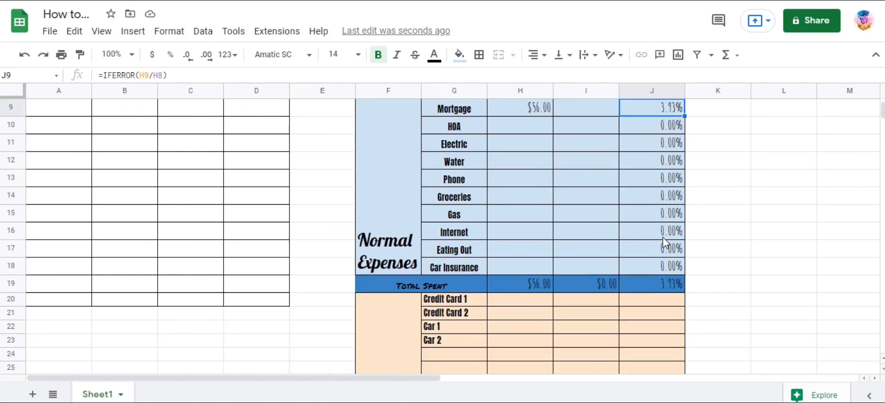
{"action": "scroll", "coordinate": [659, 166], "scroll_direction": "down", "scroll_amount": 3}
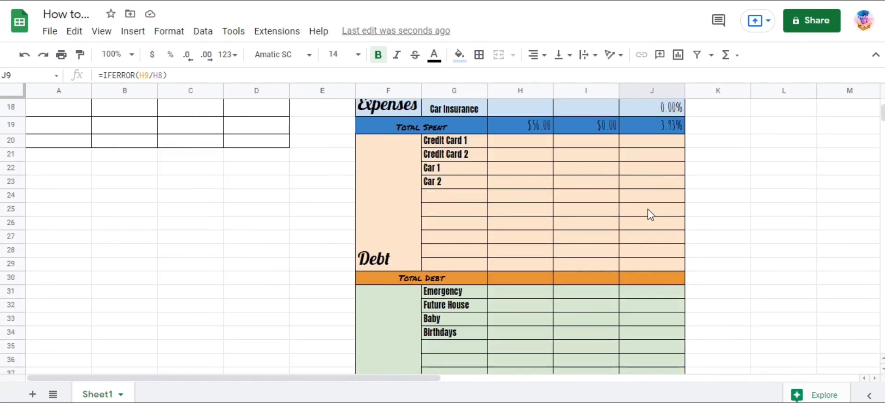
{"action": "scroll", "coordinate": [669, 203], "scroll_direction": "down", "scroll_amount": 1}
{"action": "scroll", "coordinate": [649, 304], "scroll_direction": "up", "scroll_amount": 5}
{"action": "scroll", "coordinate": [643, 292], "scroll_direction": "up", "scroll_amount": 2}
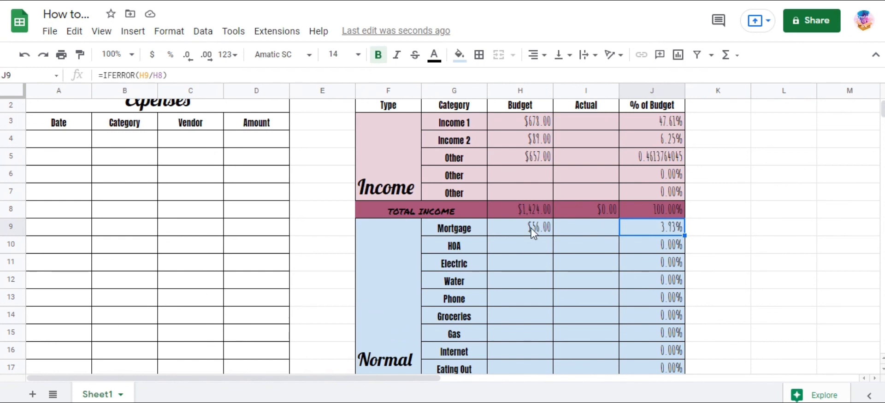
{"action": "left_click", "coordinate": [515, 235]}
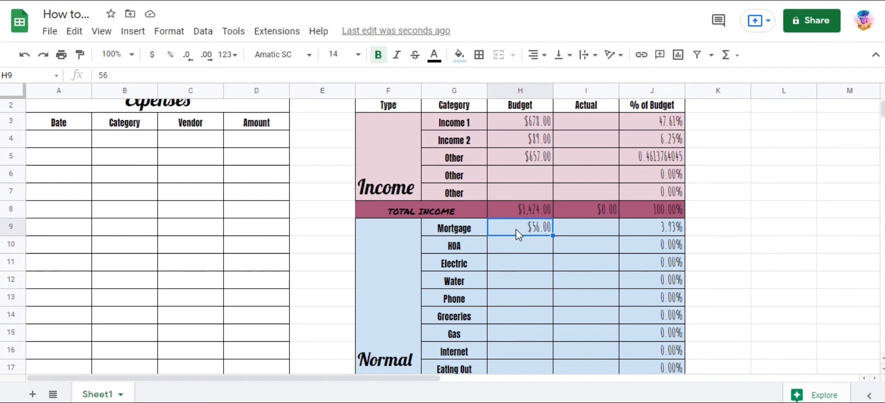
{"action": "left_click", "coordinate": [546, 213]}
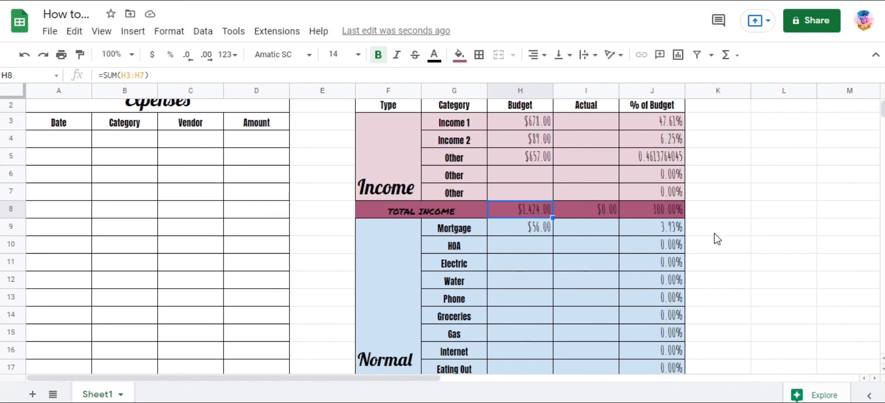
{"action": "left_click", "coordinate": [677, 230]}
{"action": "left_click", "coordinate": [674, 250]}
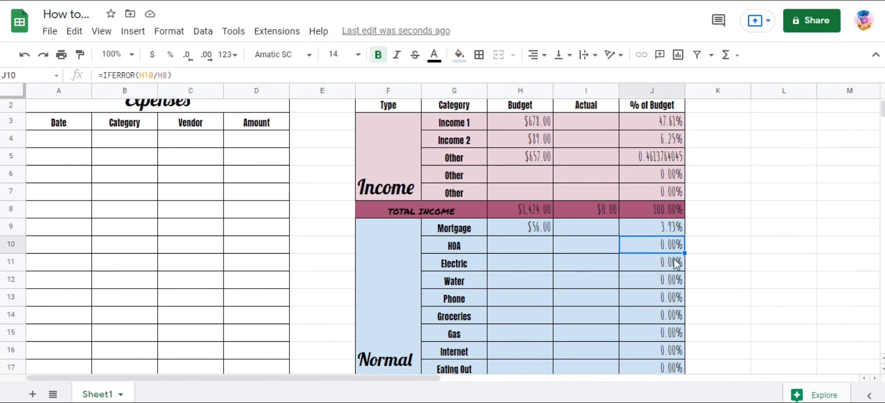
{"action": "left_click", "coordinate": [675, 265]}
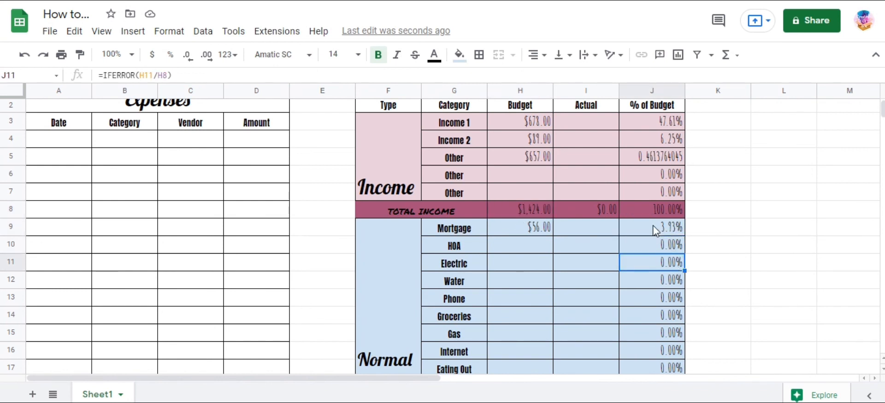
Step: Format the Normal Expenses % of Budget cells J9 through J18 as percentages
{"action": "left_click_drag", "start_coordinate": [655, 229], "coordinate": [664, 267]}
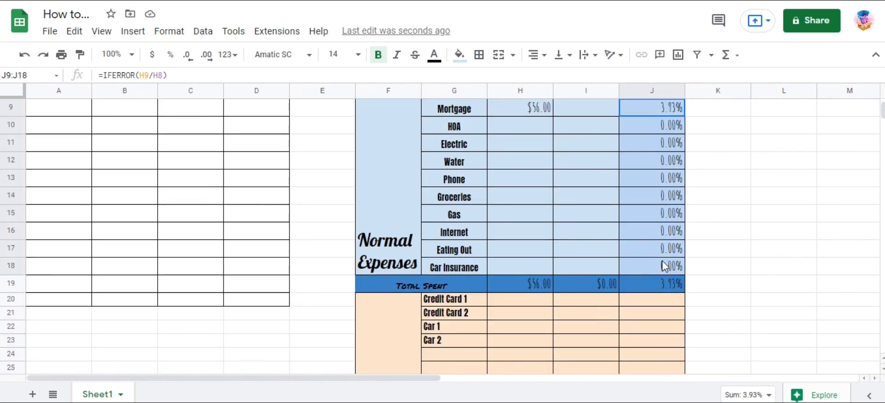
{"action": "left_click", "coordinate": [167, 58]}
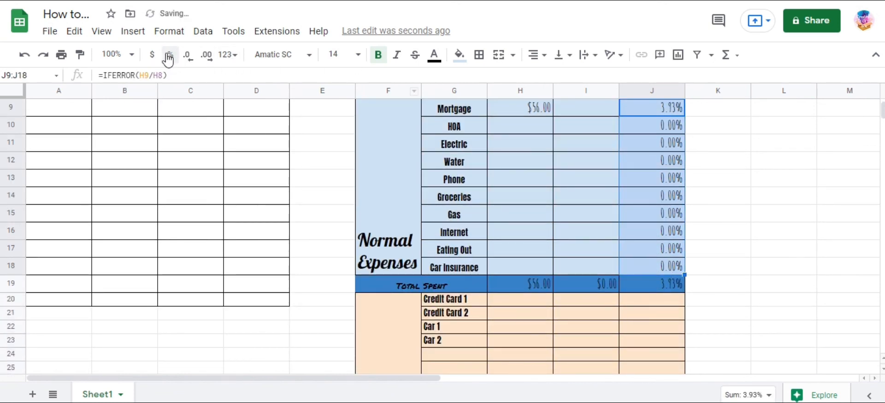
{"action": "left_click", "coordinate": [660, 325]}
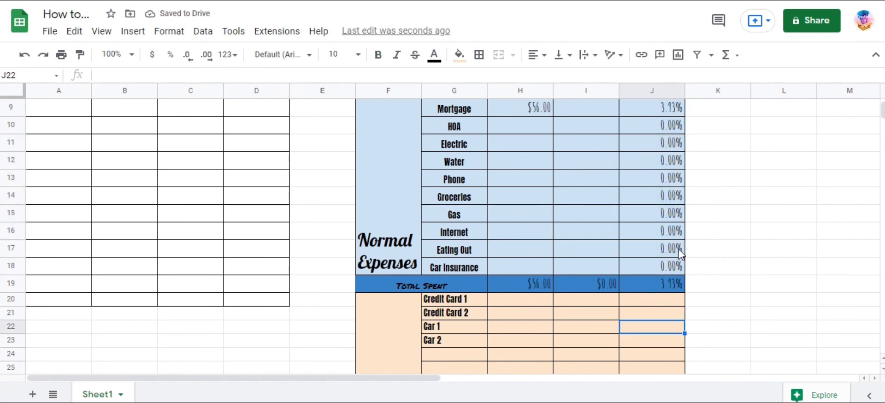
{"action": "scroll", "coordinate": [680, 254], "scroll_direction": "up", "scroll_amount": 3}
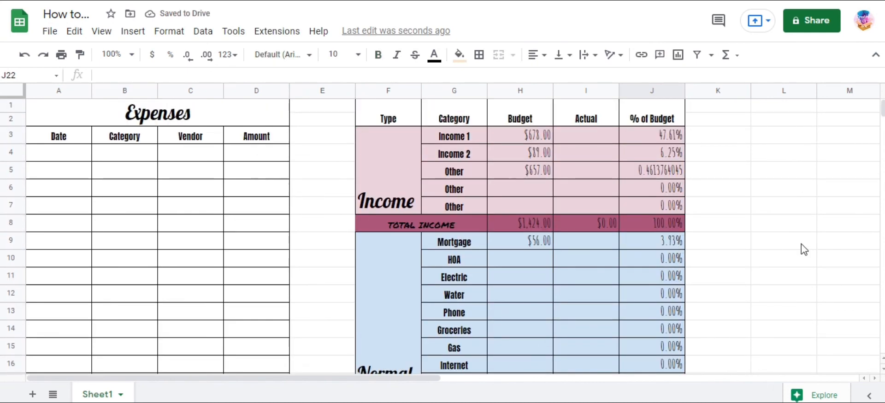